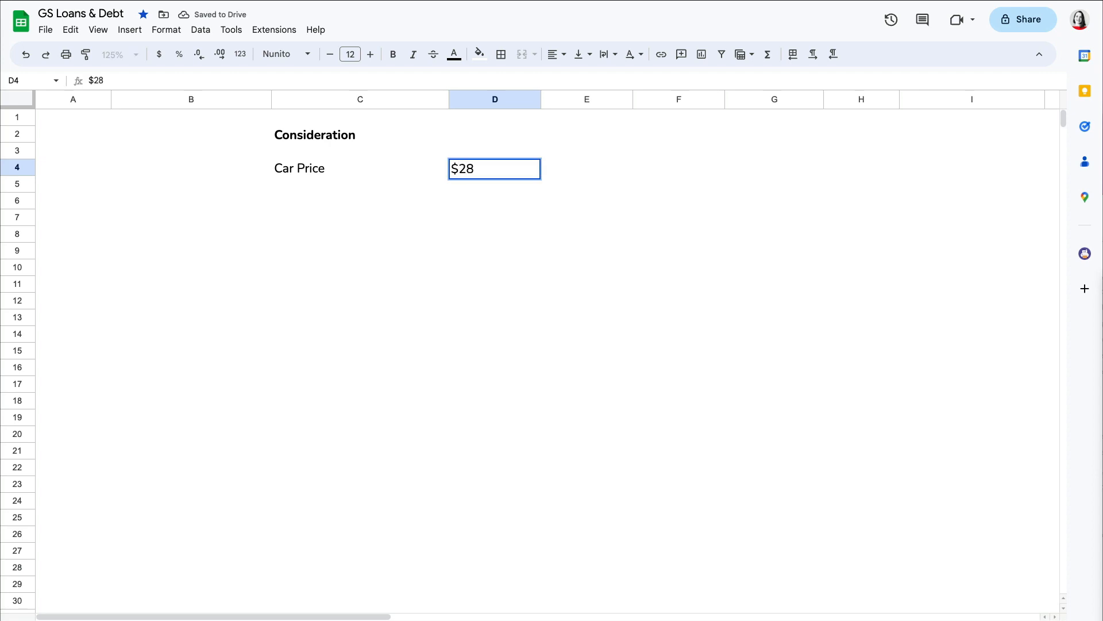
Complete the car price entry and add a Down Payment row beneath it with $5,000 in D5
key("Return")
type("Dow")
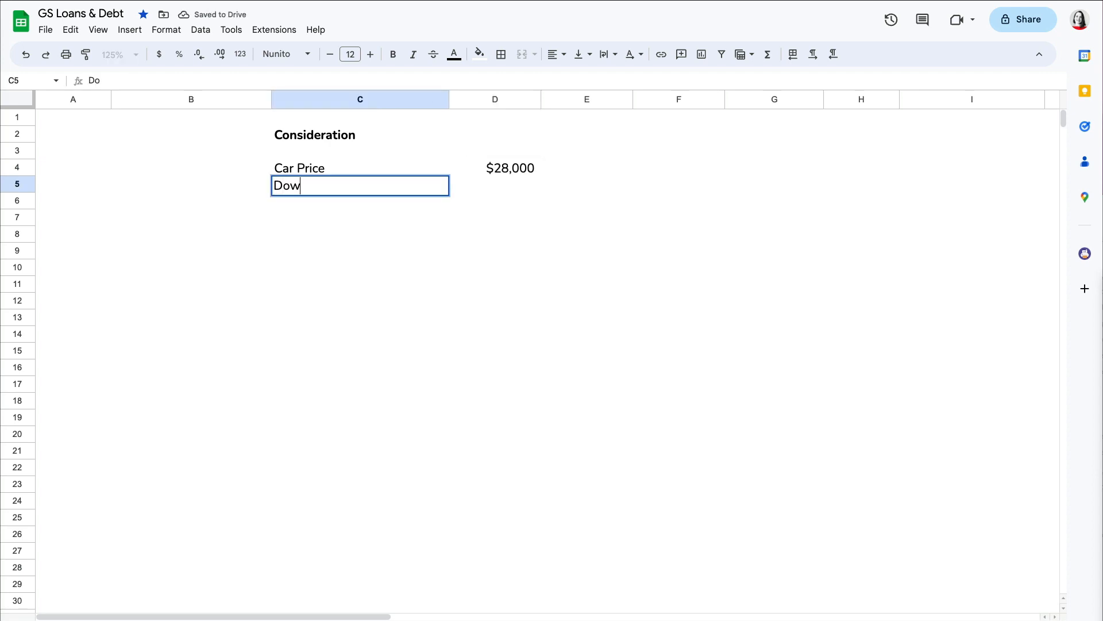
type("n Payment")
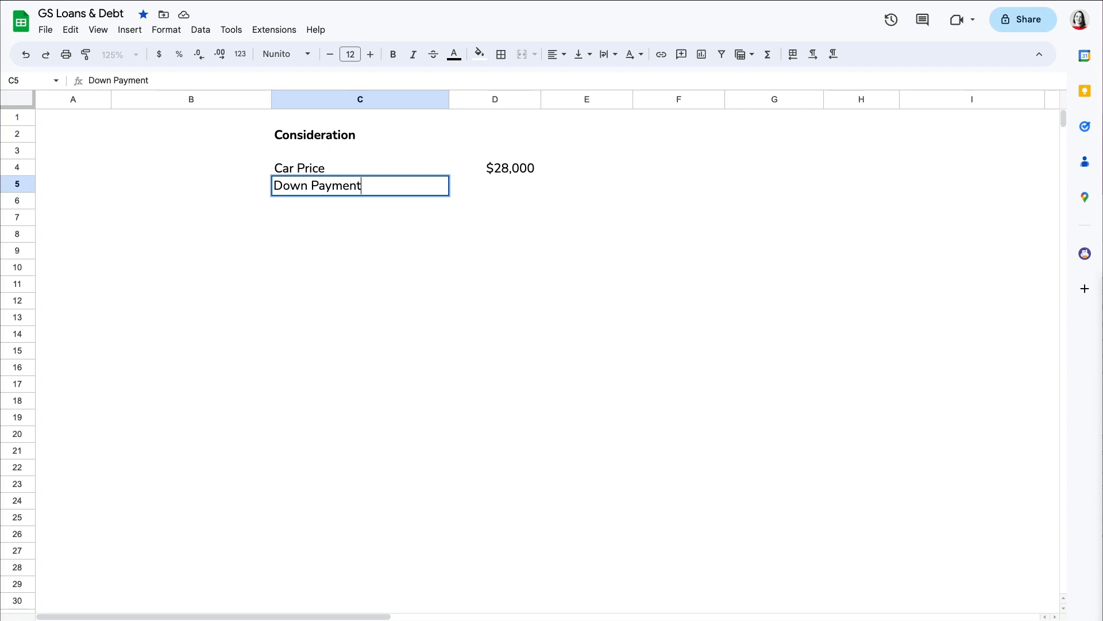
key("Tab")
type("$5000")
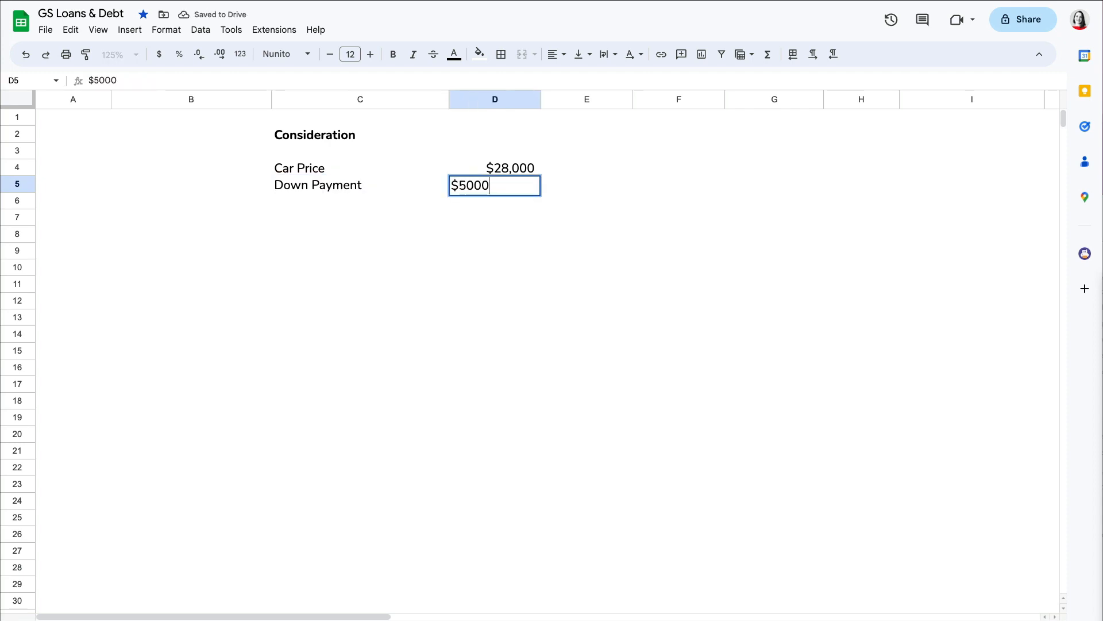
key("Return")
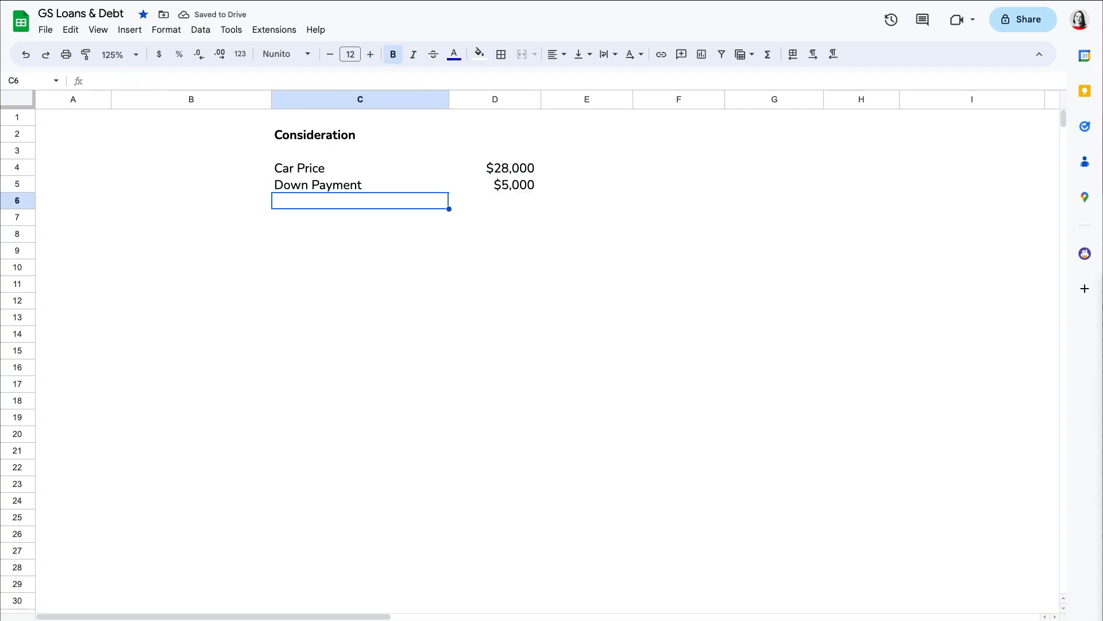
Add a Loan Amount row in C6 and calculate it in D6 as car price minus down payment, =D4-D5
type("Loan A")
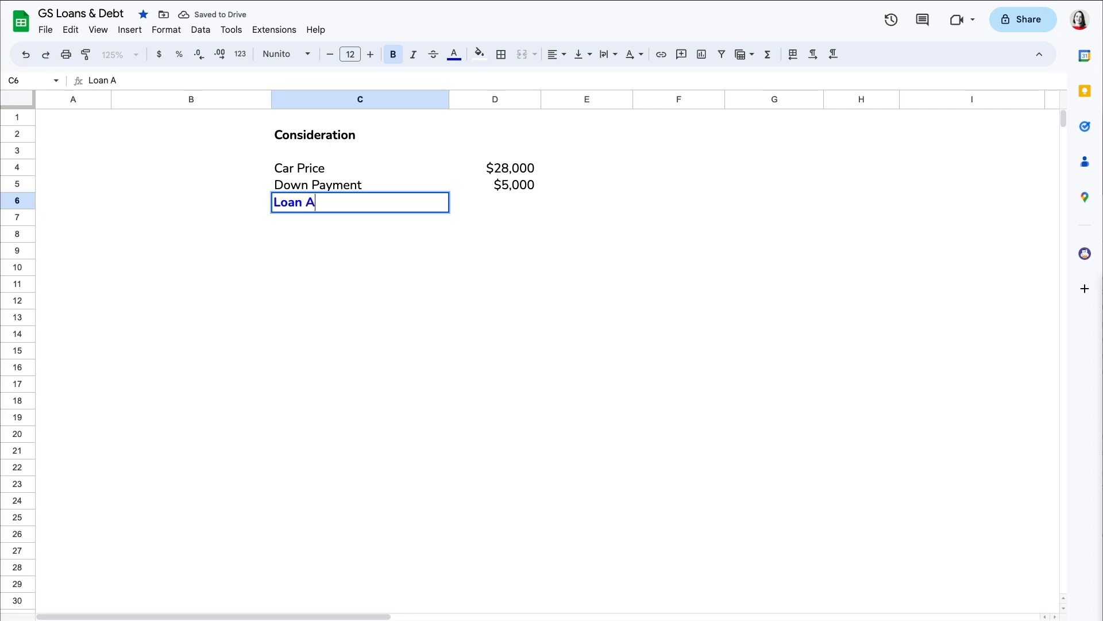
type("mount")
key("Tab")
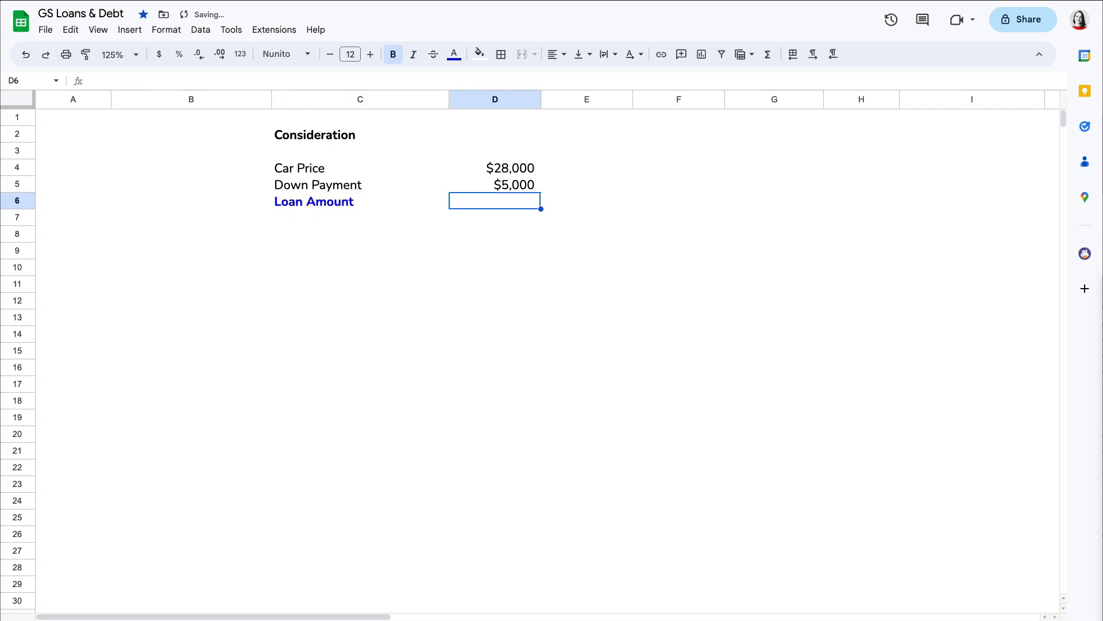
type("=")
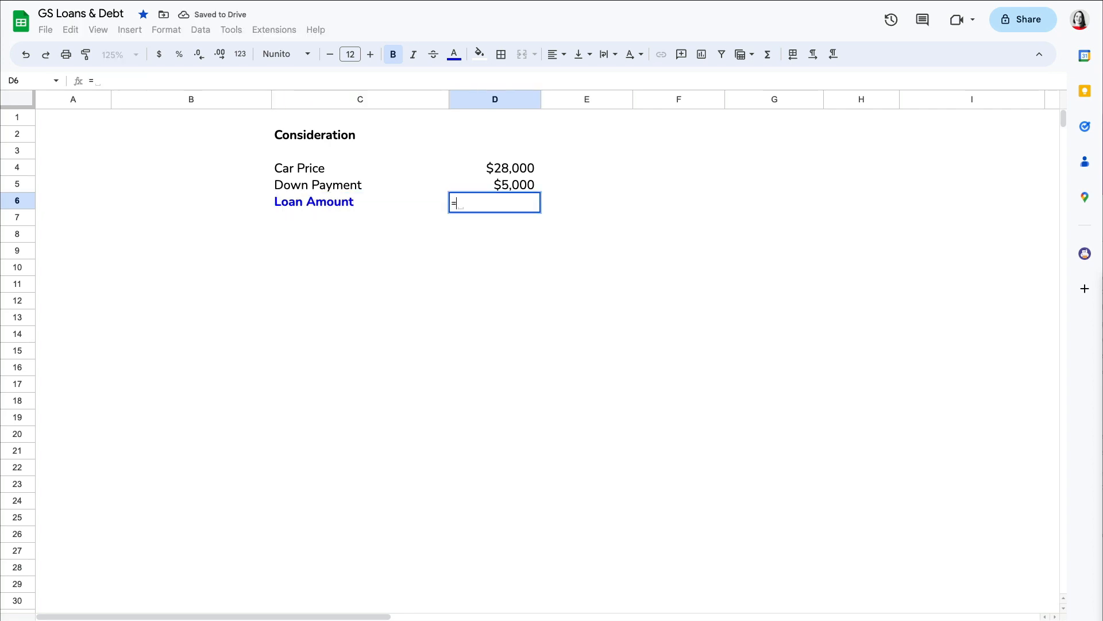
left_click(507, 171)
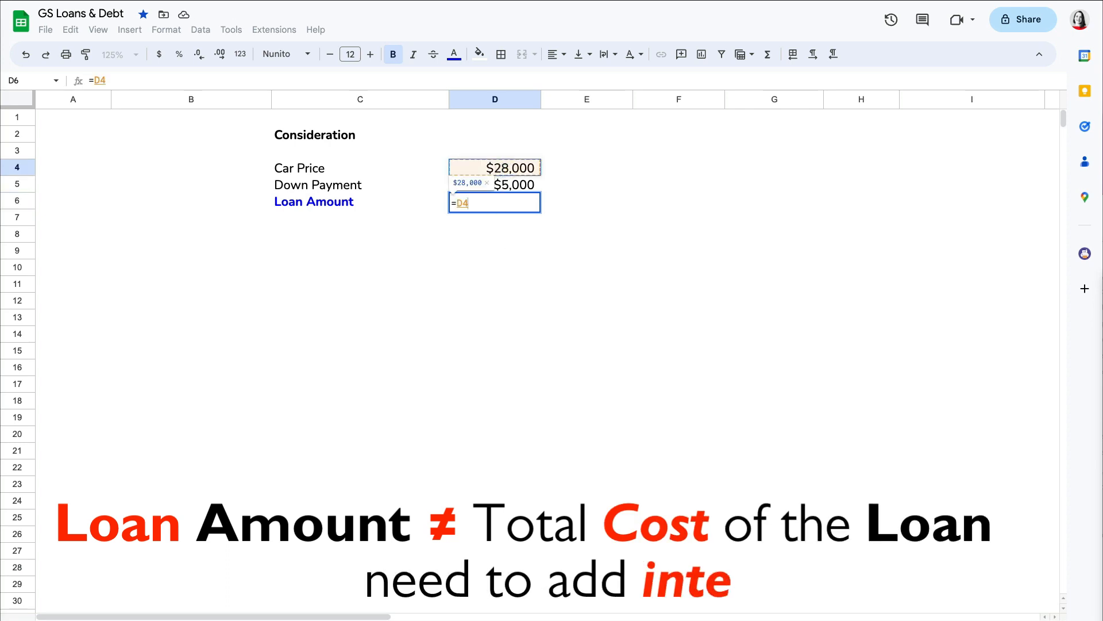
type("-")
left_click(515, 184)
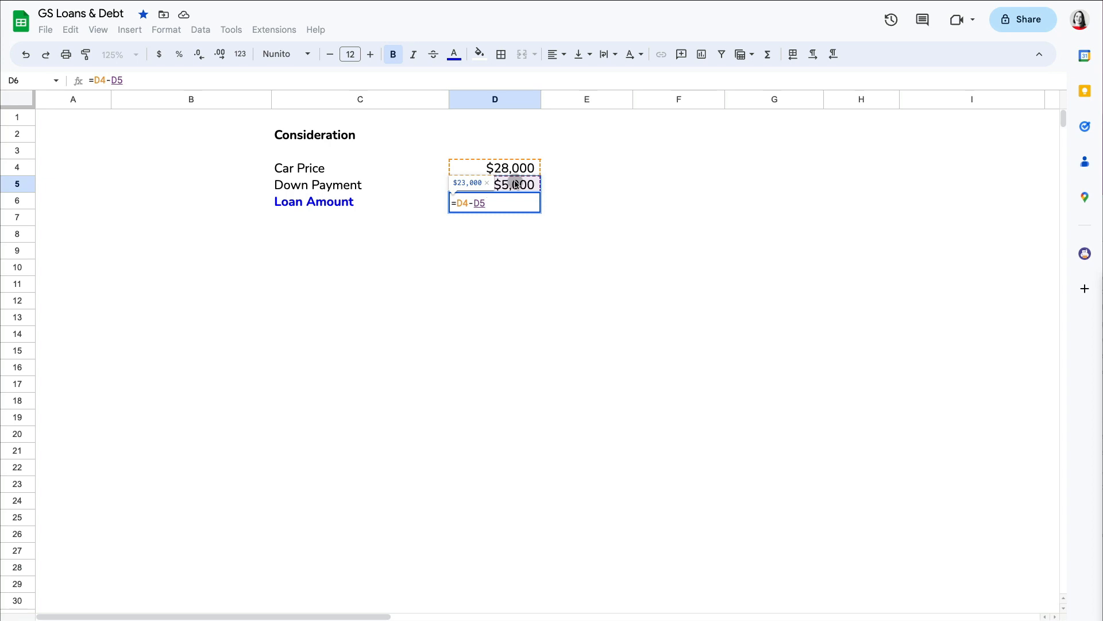
key("Return")
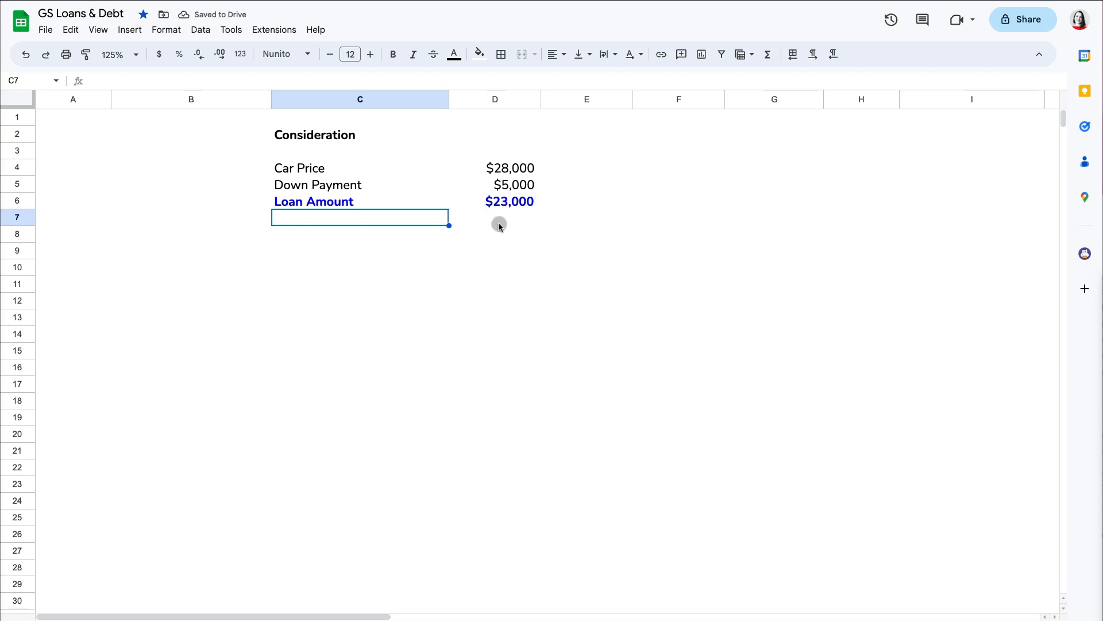
Label C8 "Loan Term (mo)" and enter 60 as its value in D8
left_click(346, 233)
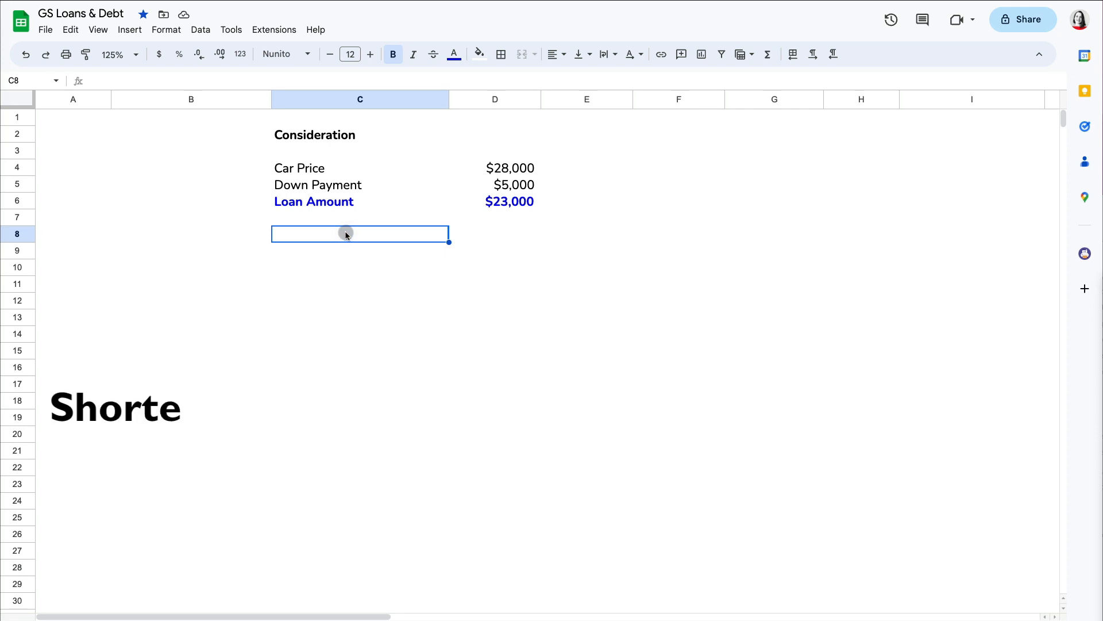
type("Loan ")
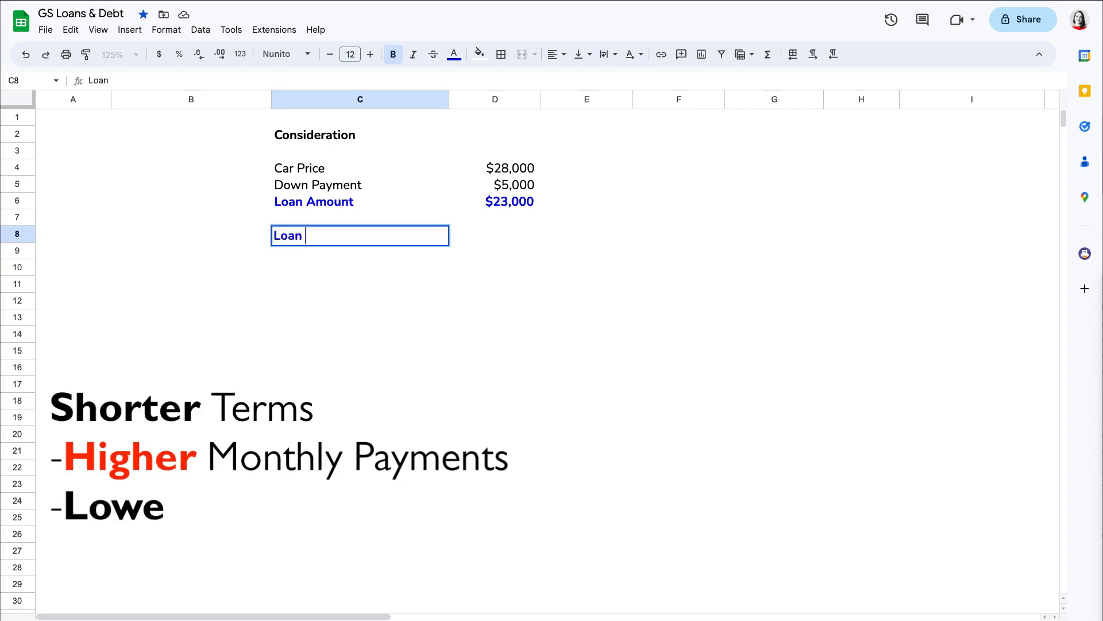
type("Term (mo)")
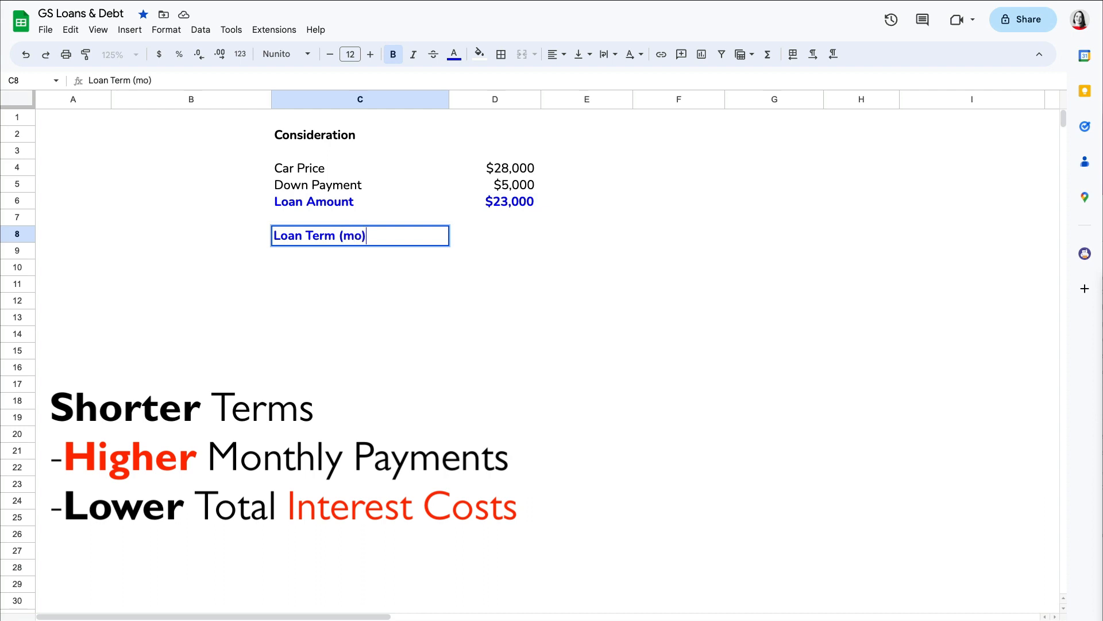
key("Tab")
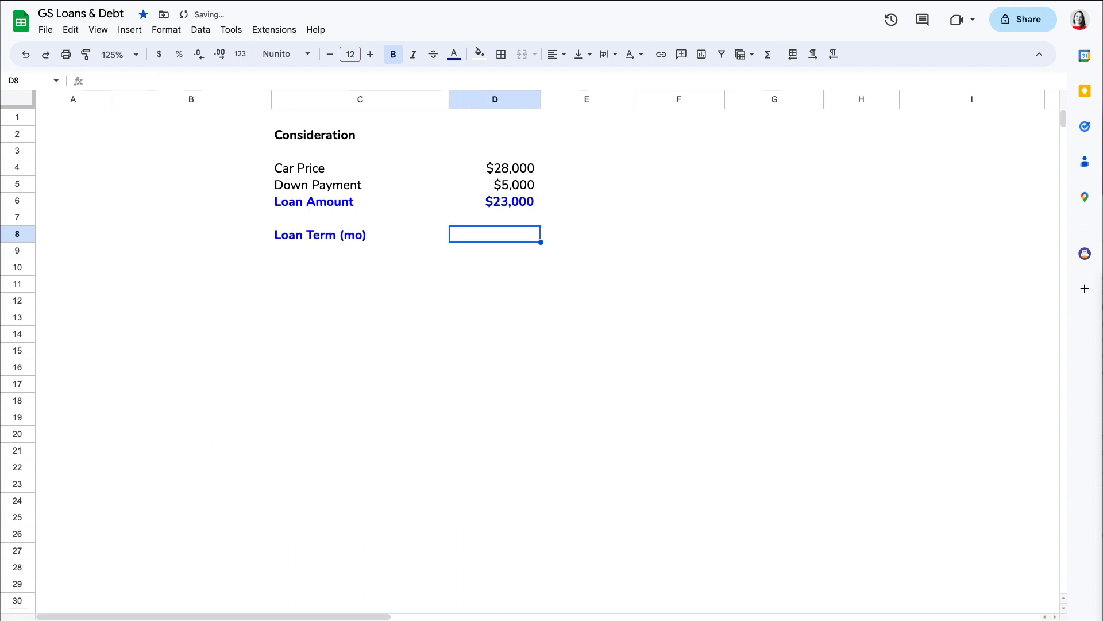
type("60")
key("Return")
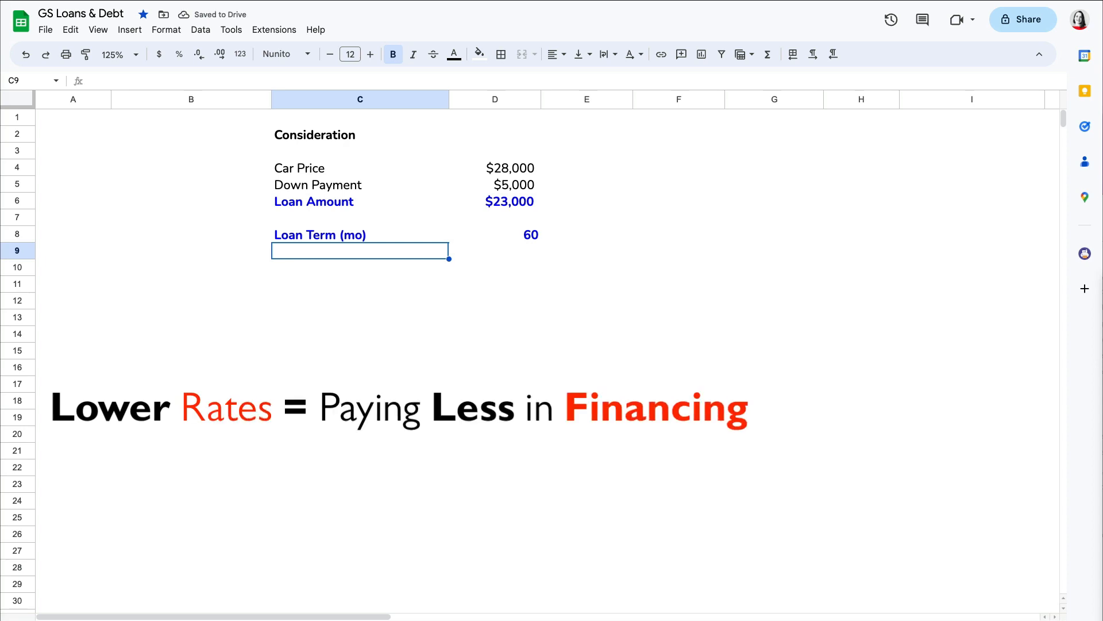
Add an "APR Interest Rate" row in C9 with a value of 7.7% in D9
type("AP")
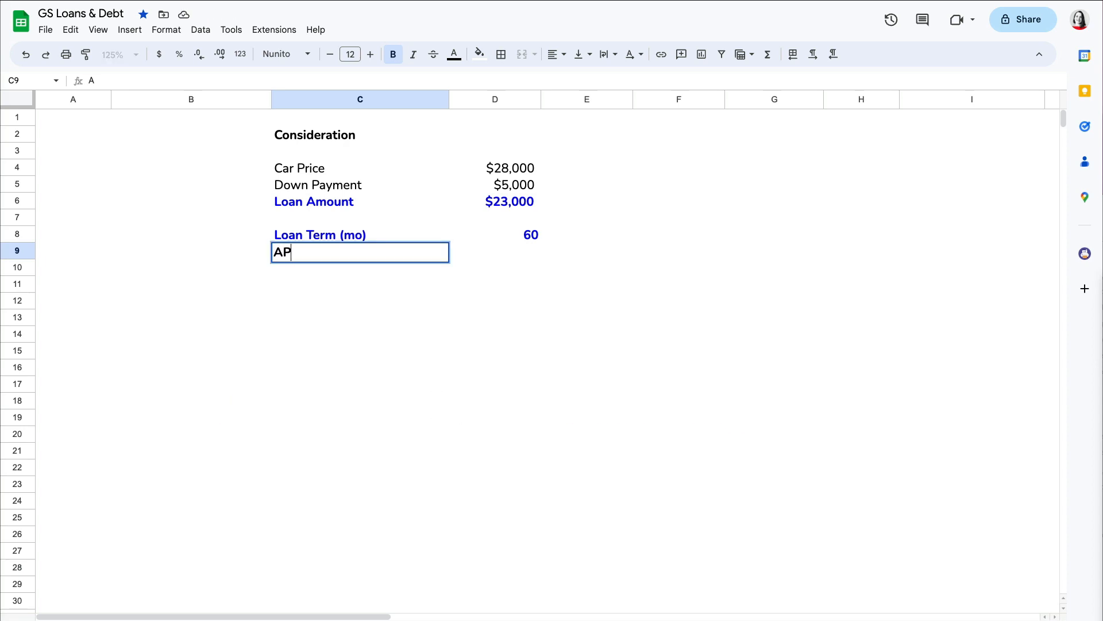
type("R Interest Rate")
key("Tab")
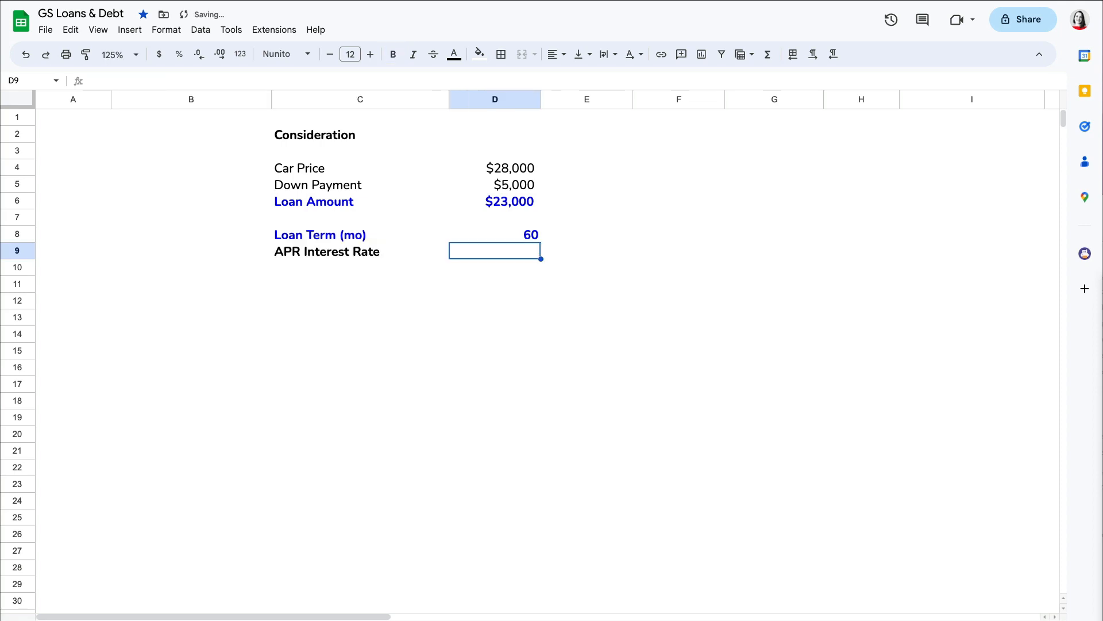
type("7.7%")
key("Return")
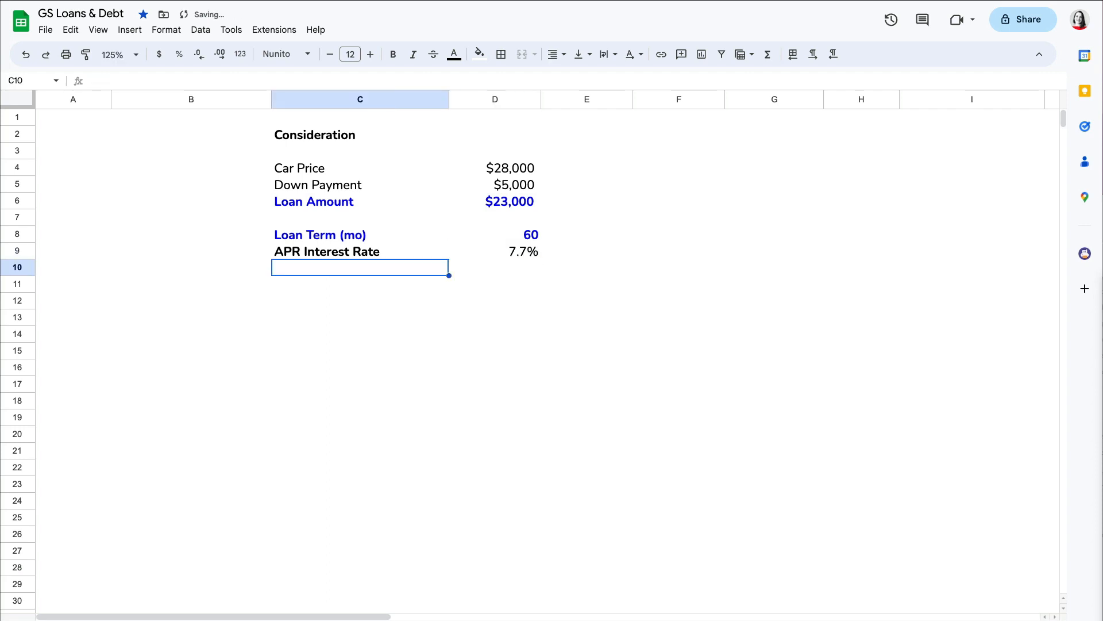
Enter the label "Monthly Payment" in C12, leaving two empty rows beneath the interest rate
key("Down")
key("Down")
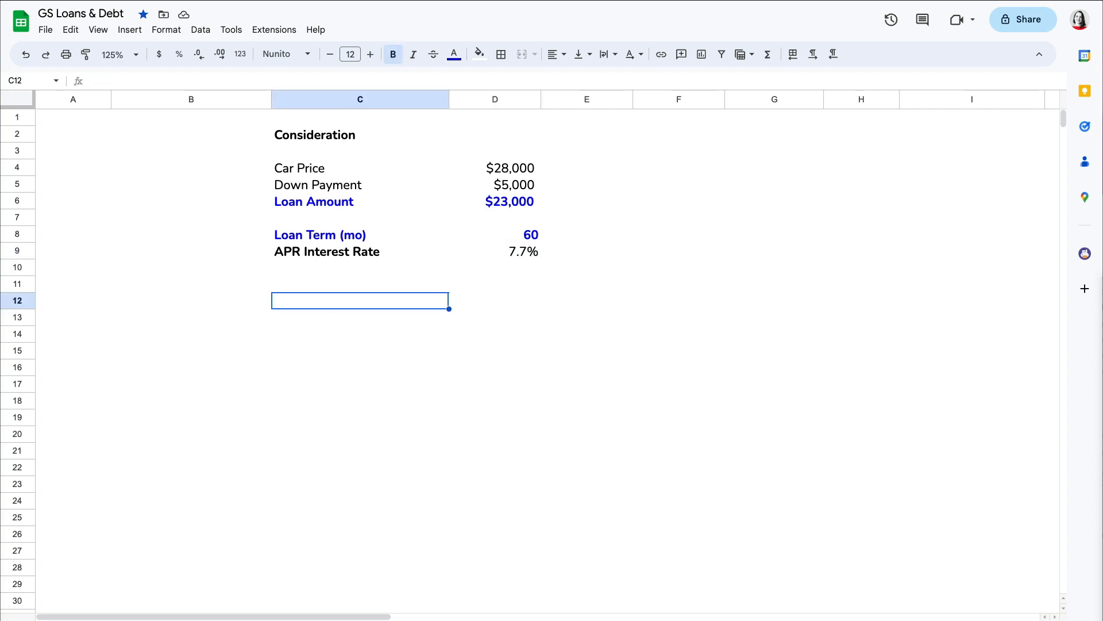
type("Monthly Payment")
key("Tab")
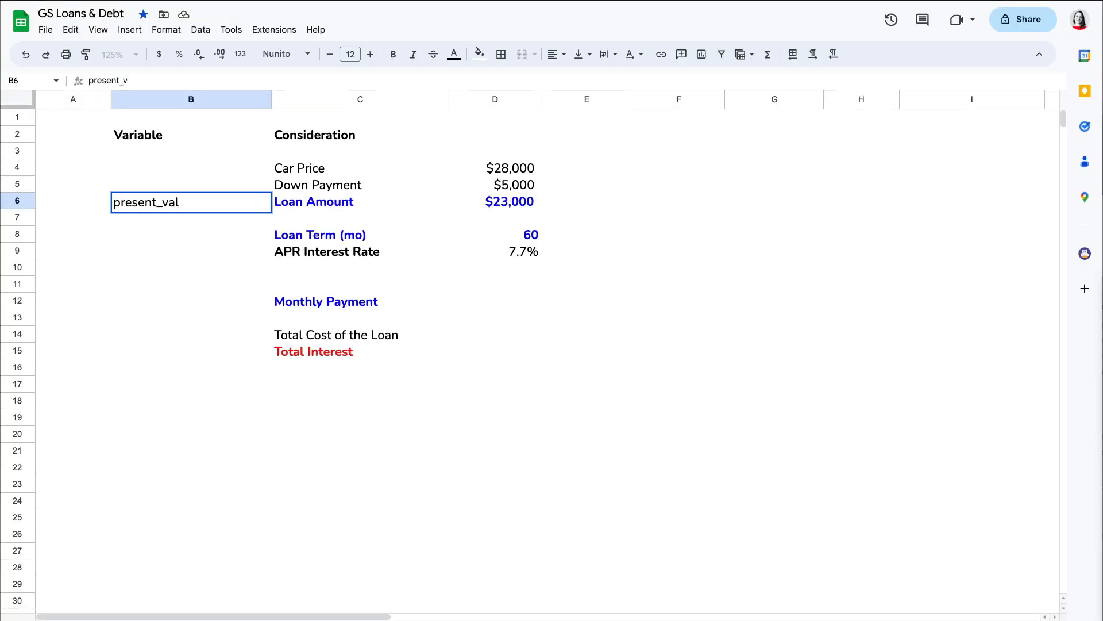
Enter the variable names present_value beside Loan Amount in B6 and number_of_periods beside Loan Term in B8
type("lue")
key("Return")
left_click(190, 239)
type("number_of_periods")
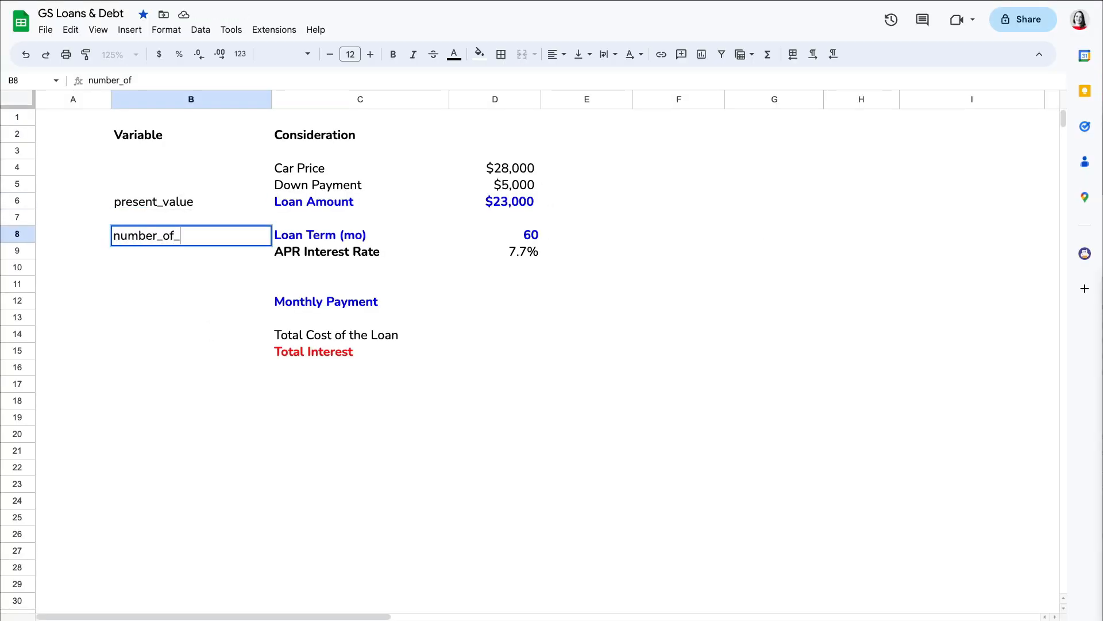
key("Return")
Enter the variable names rate beside APR Interest Rate in B9 and payment_amount beside Monthly Payment in B12
type("rate")
key("Return")
left_click(190, 302)
type("payment_amount")
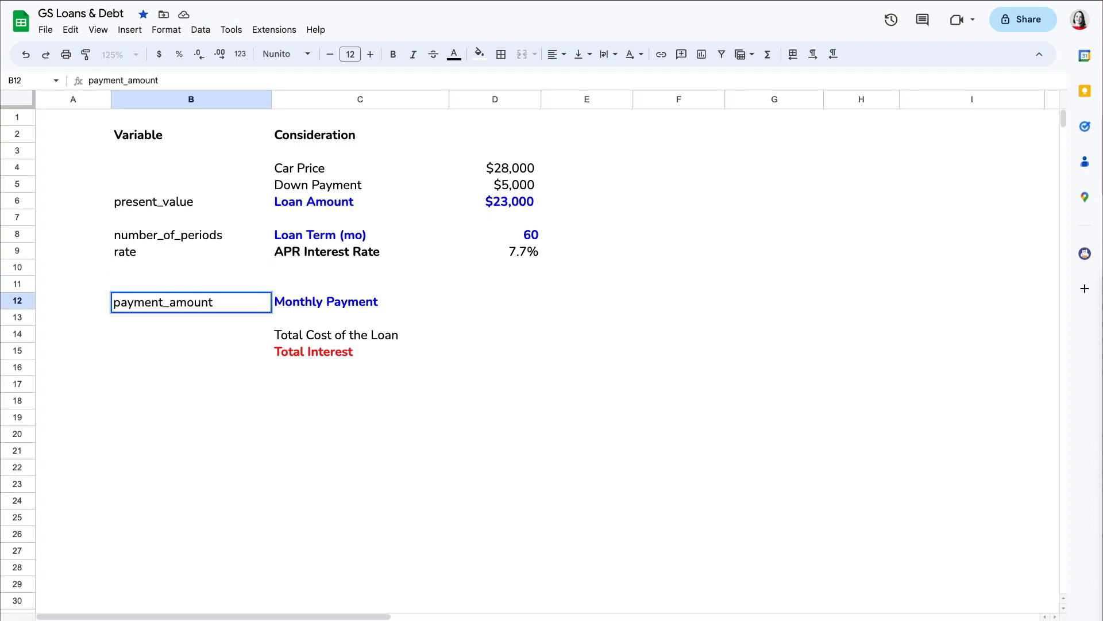
key("Return")
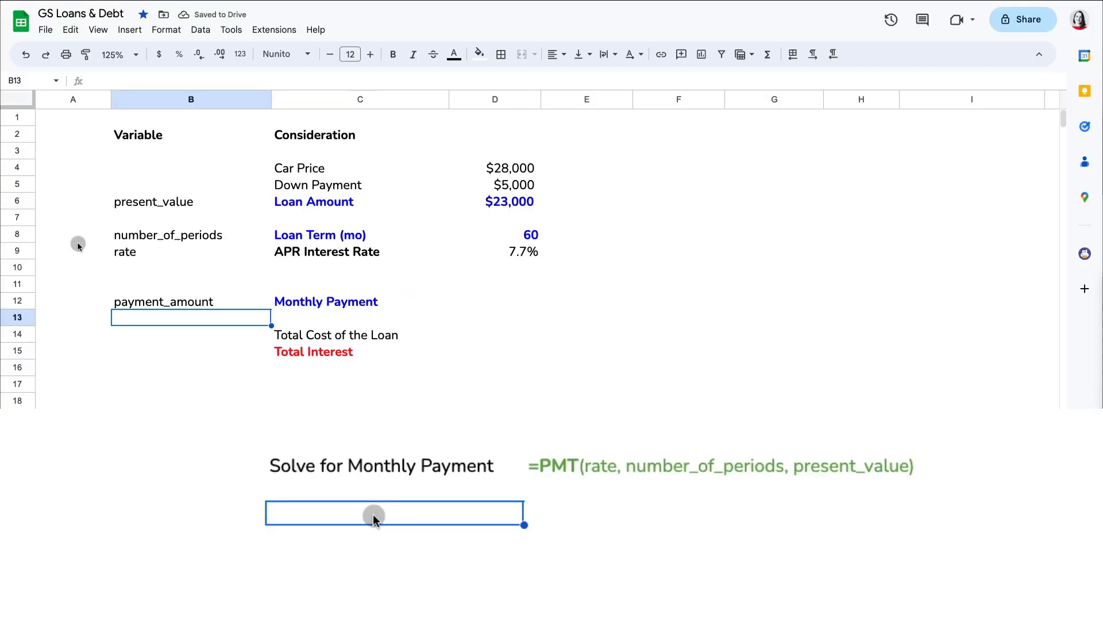
Add the heading "Formula" in A2 and enter PMT in A12 for the Monthly Payment row
left_click(66, 131)
type("Formula")
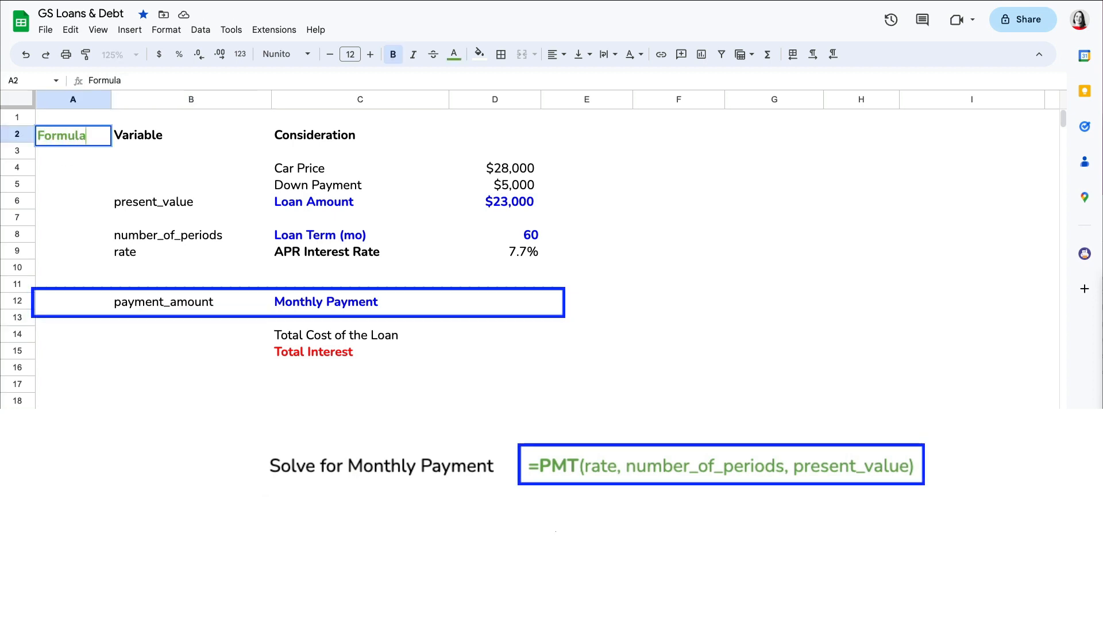
key("Return")
left_click(67, 302)
type("PMT")
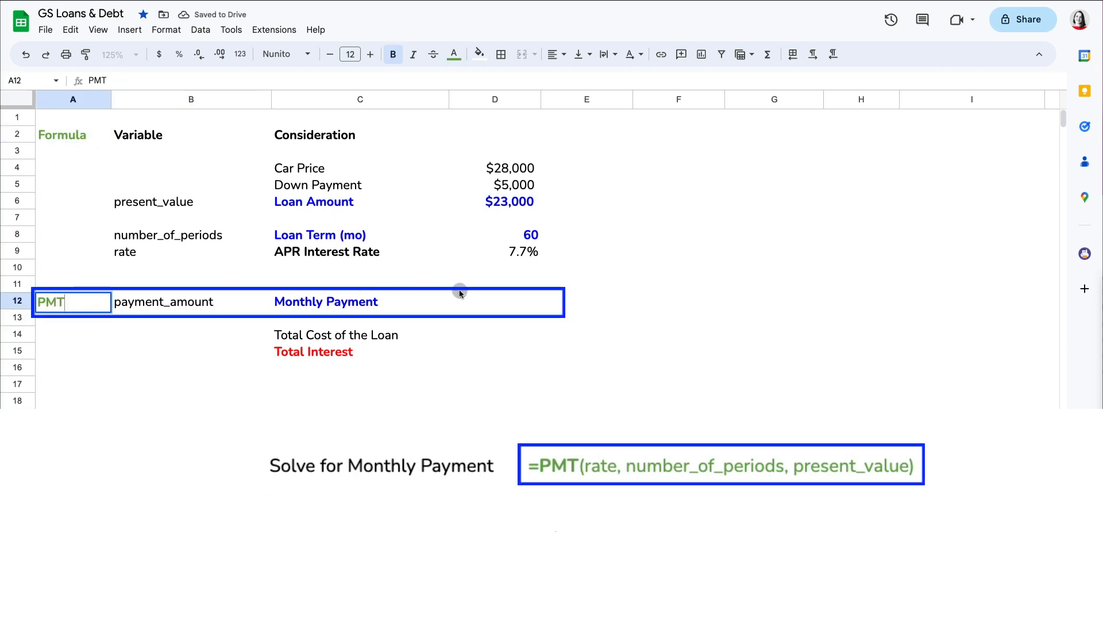
Calculate the monthly payment in D12 with =PMT(D9/12,D8,-D6), using the monthly rate, loan term and negative loan amount
left_click(510, 303)
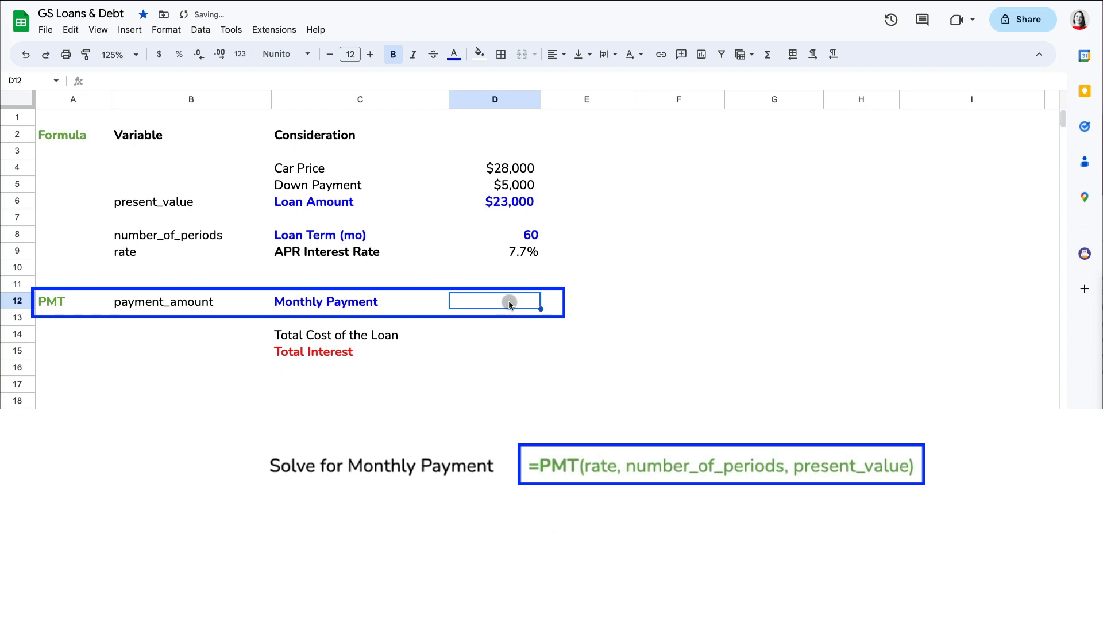
type("=pmt")
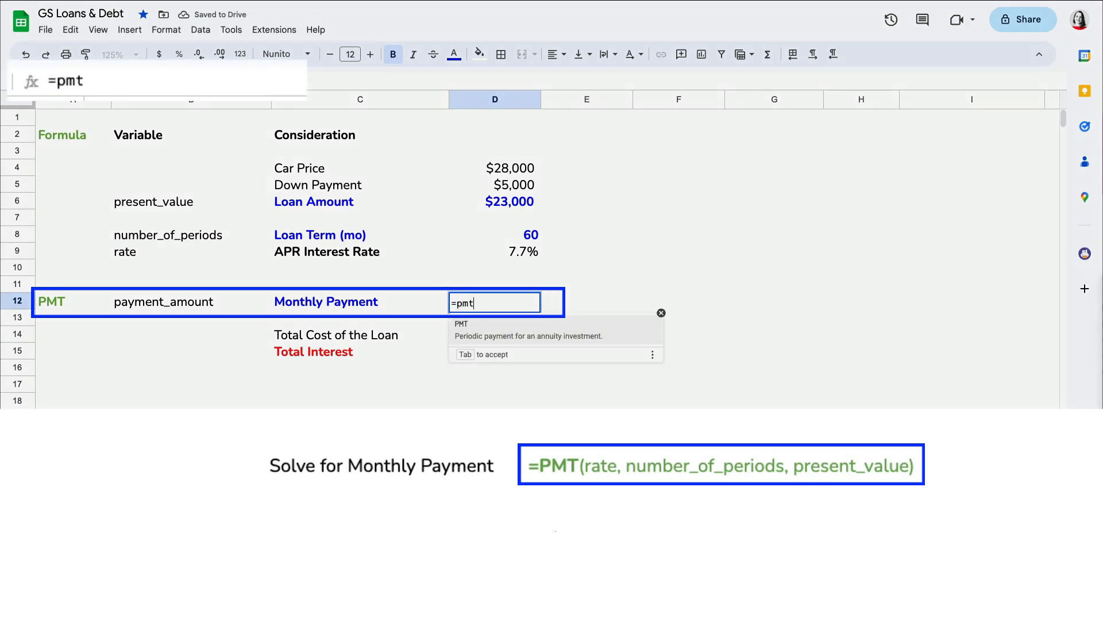
left_click(510, 329)
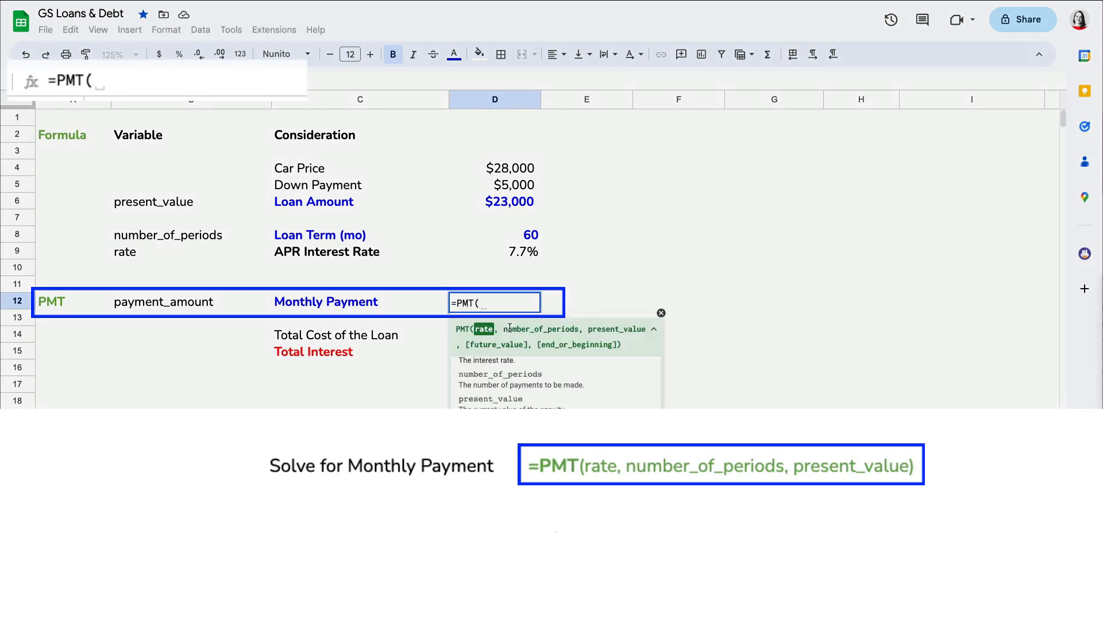
left_click(513, 251)
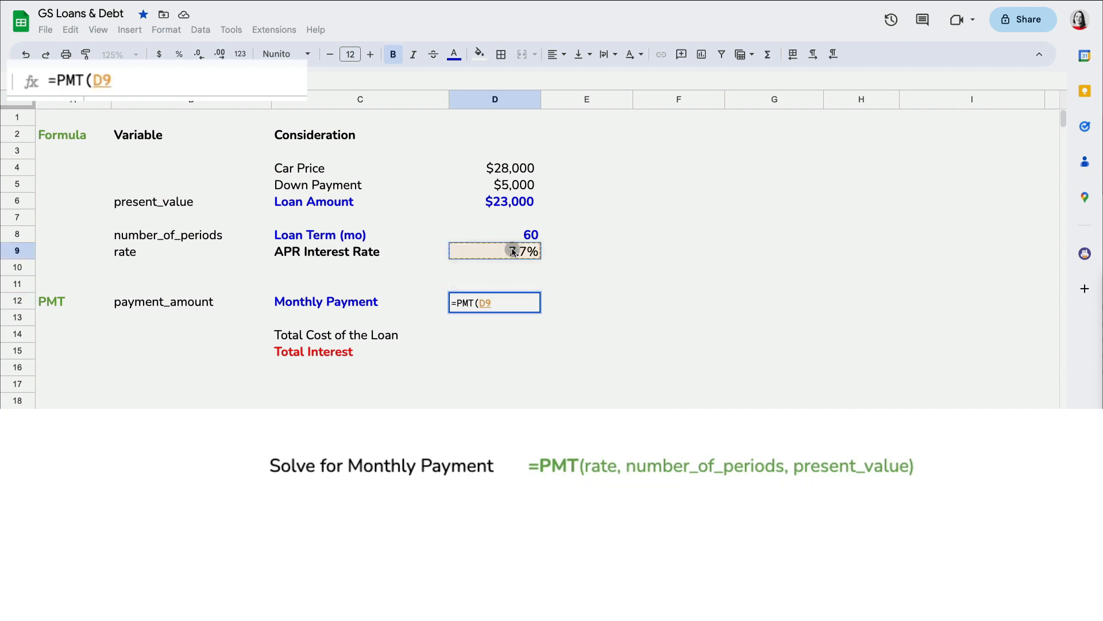
type("/12,")
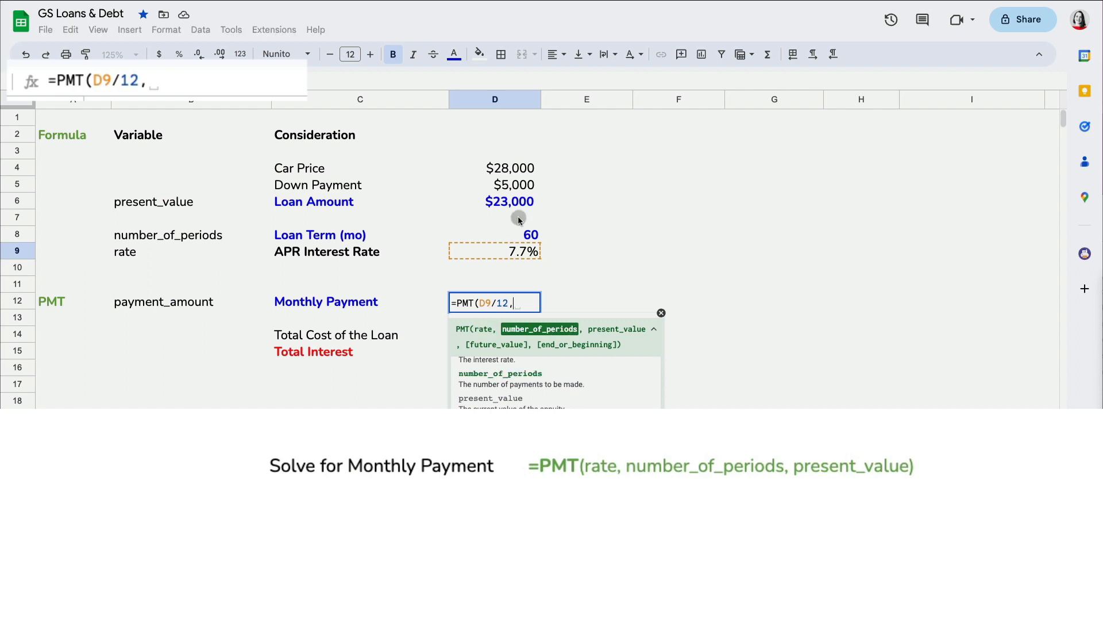
left_click(525, 235)
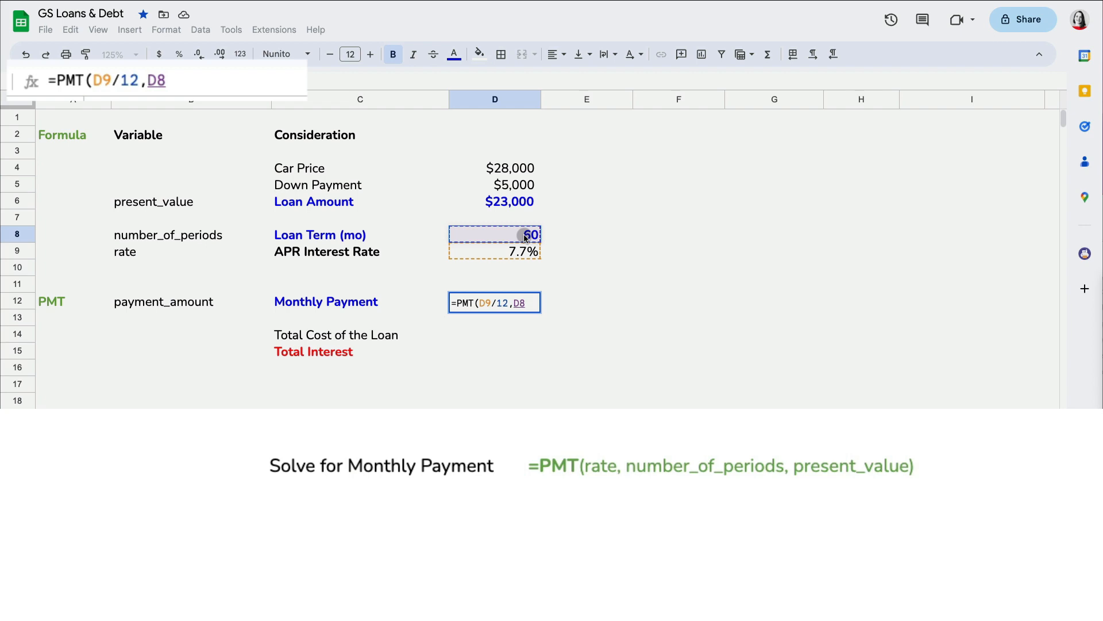
type(",")
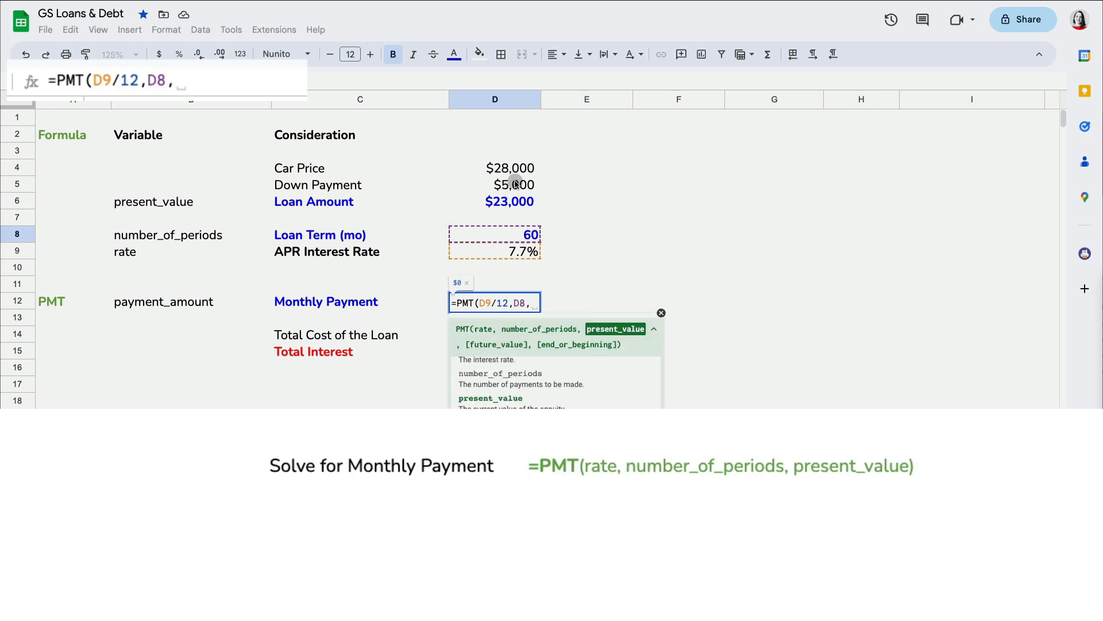
type("-")
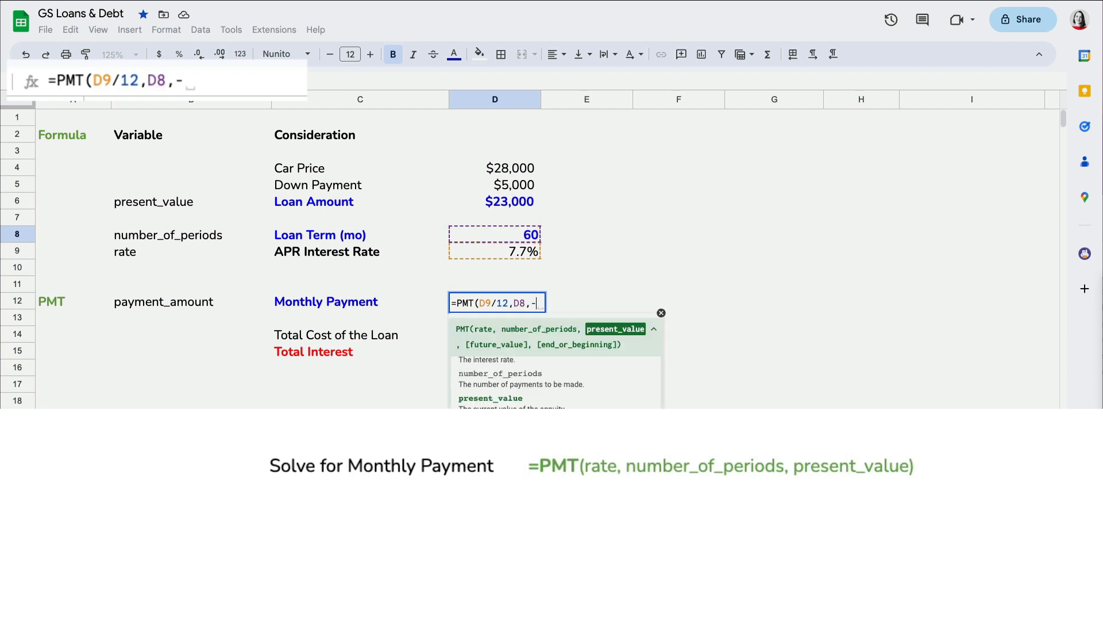
left_click(518, 202)
type(")")
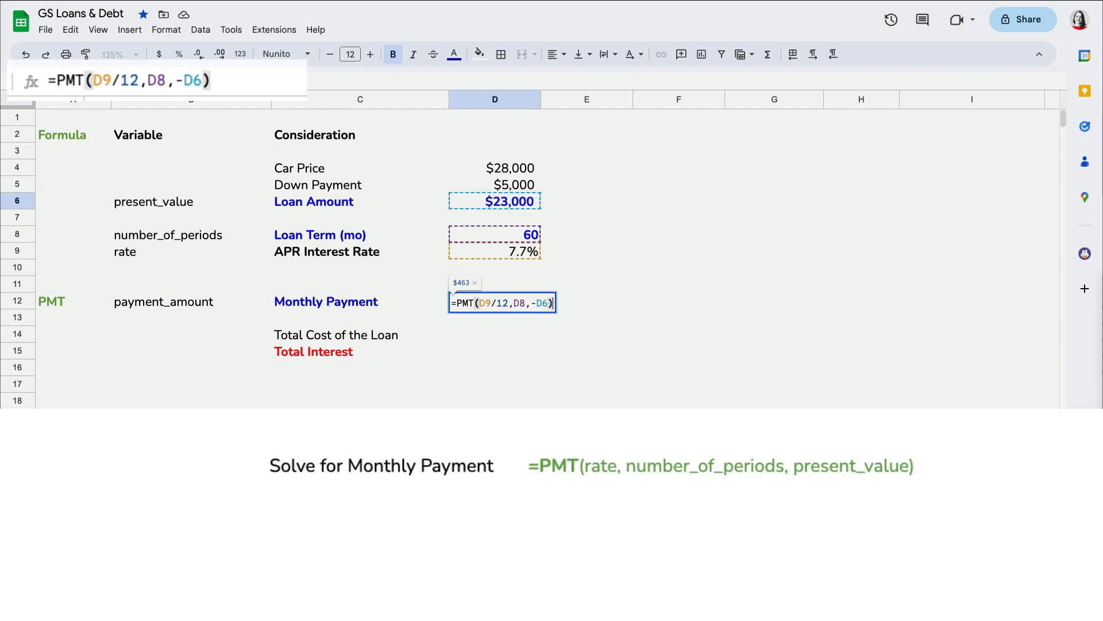
key("Return")
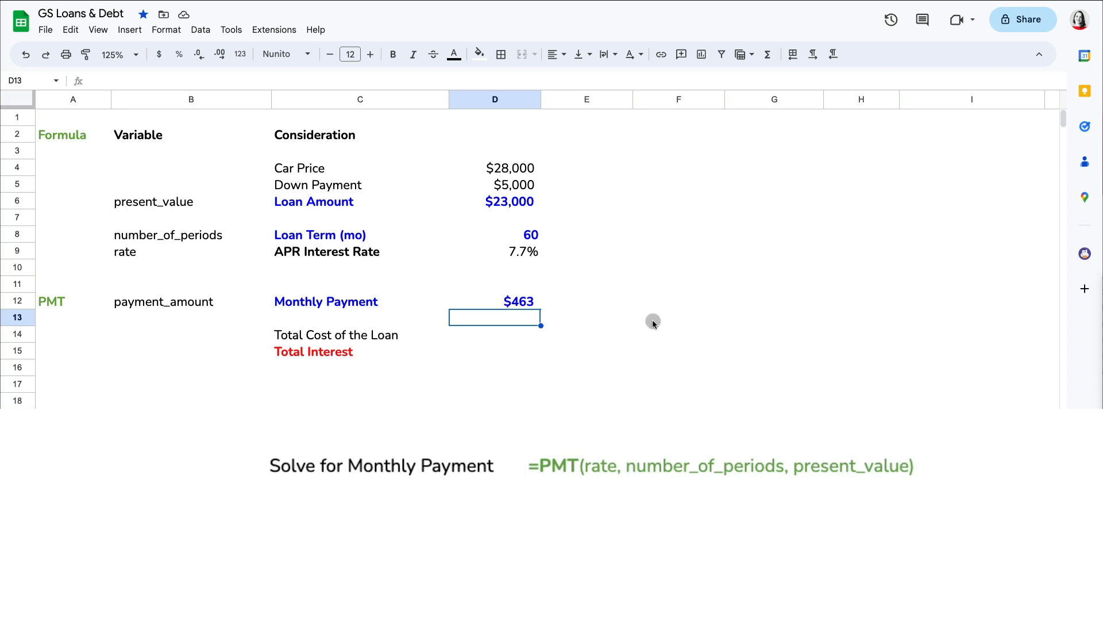
Calculate the total cost of the loan in D14 with =D12*D8, multiplying the monthly payment by the loan term
left_click(382, 434)
left_click(521, 331)
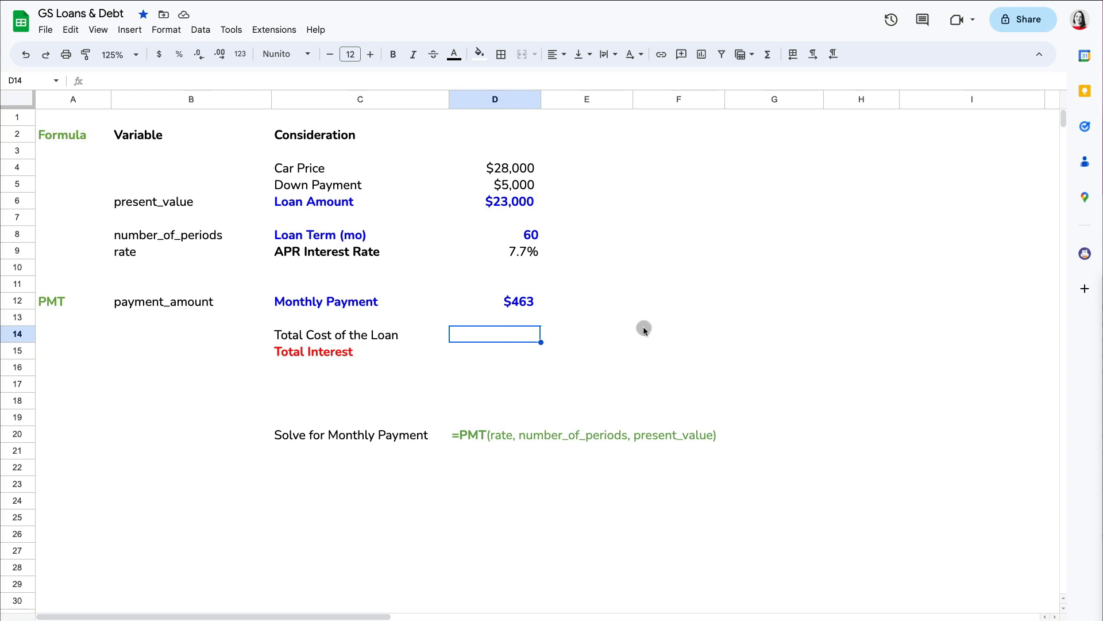
type("=")
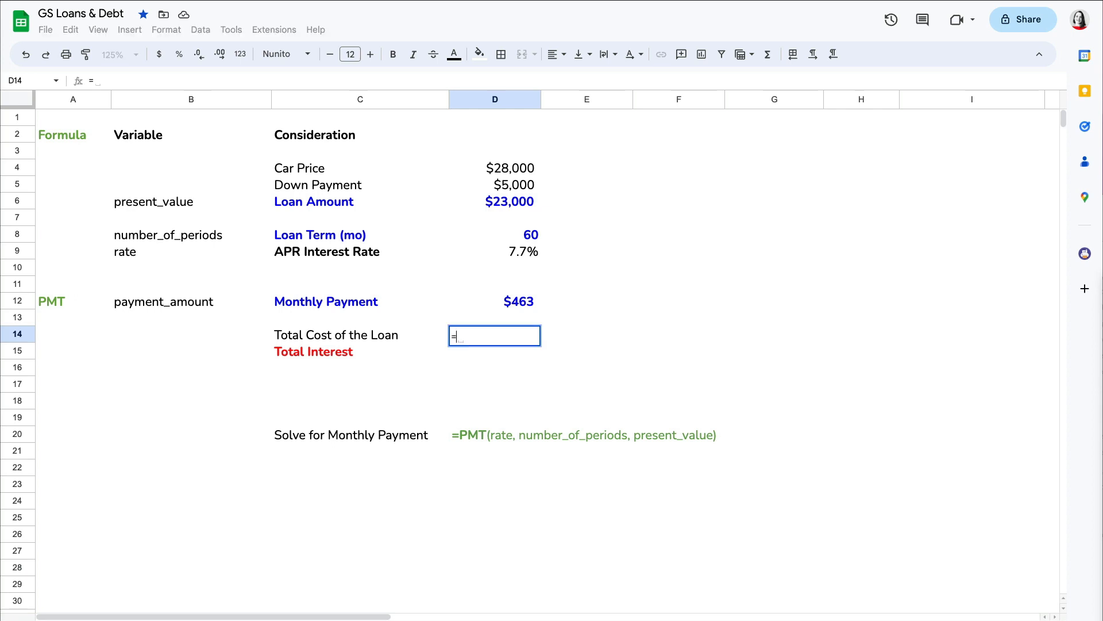
left_click(541, 303)
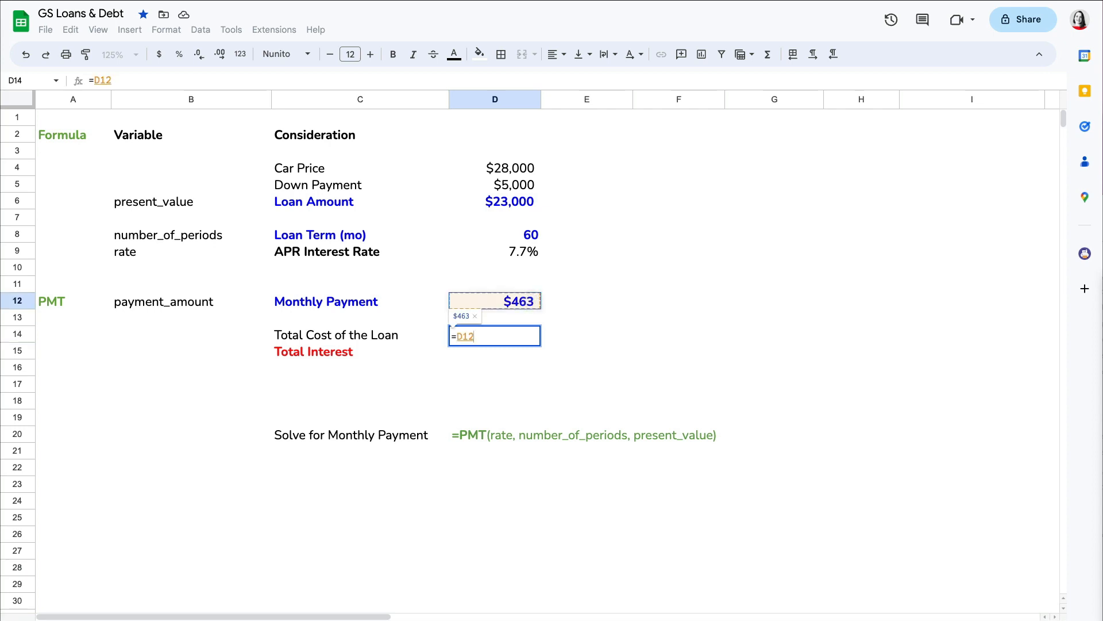
type("*")
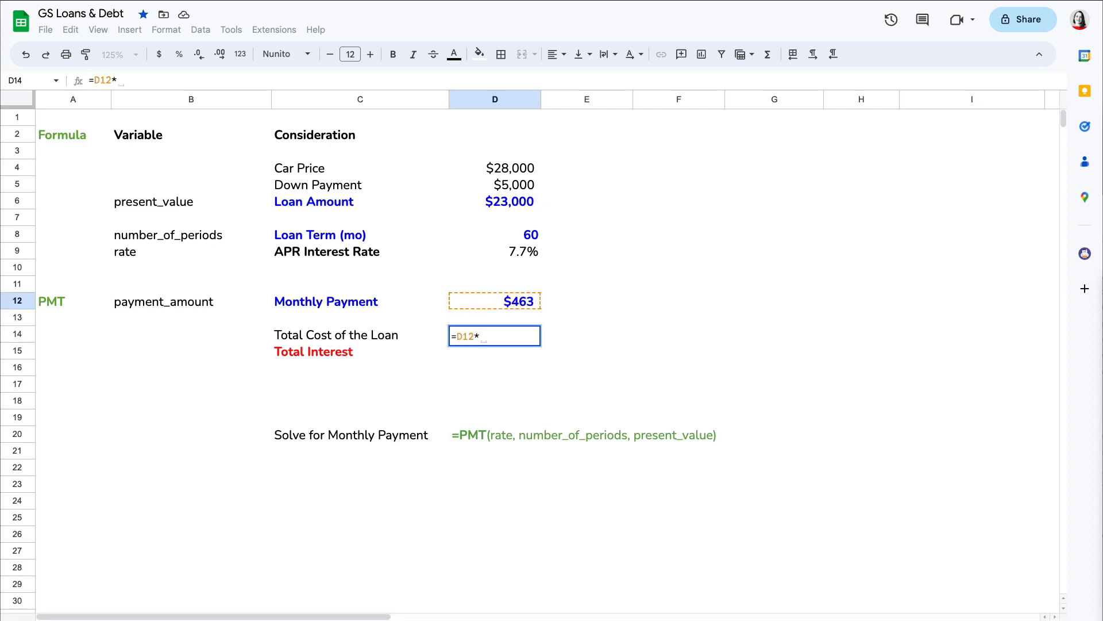
left_click(527, 235)
key("Return")
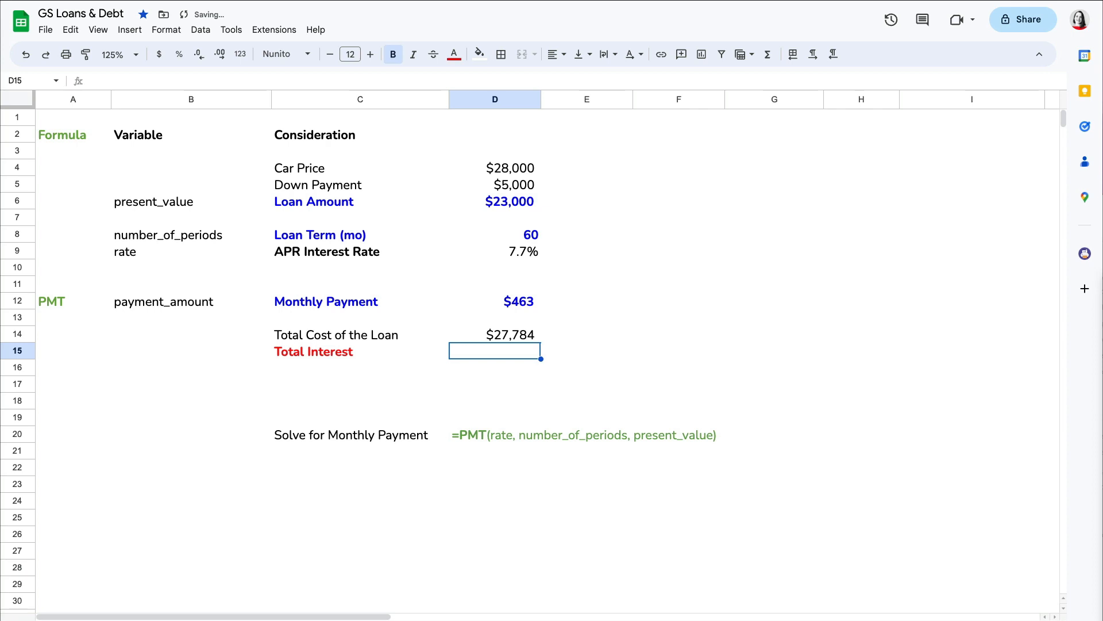
Calculate the total interest in D15 with =D14-D6, subtracting the loan amount from the total cost
left_click(500, 359)
type("=")
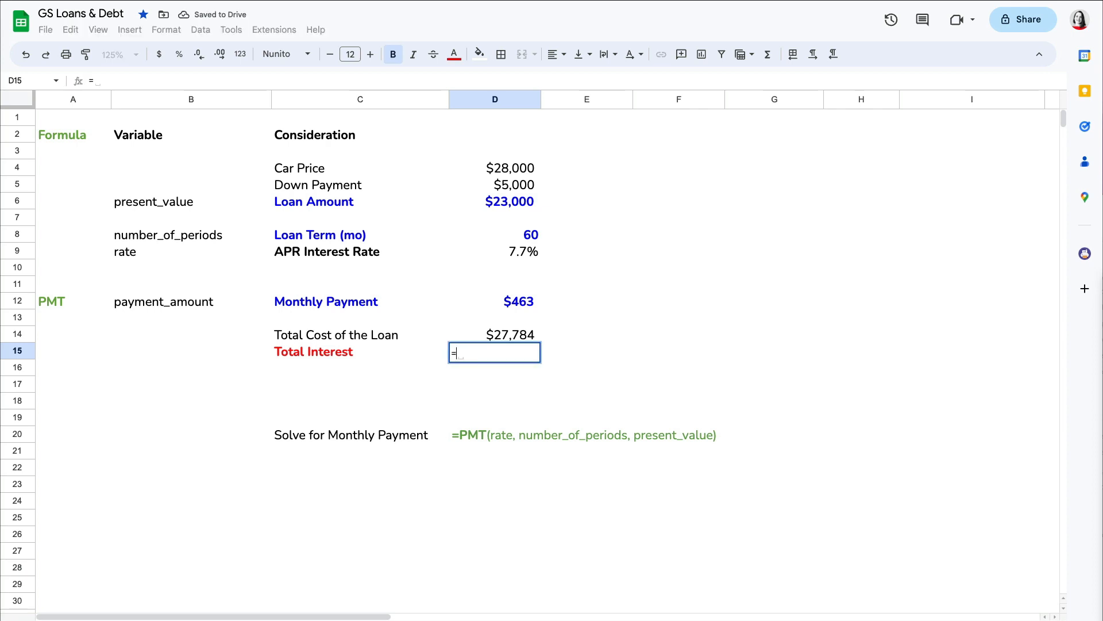
left_click(510, 338)
type("-")
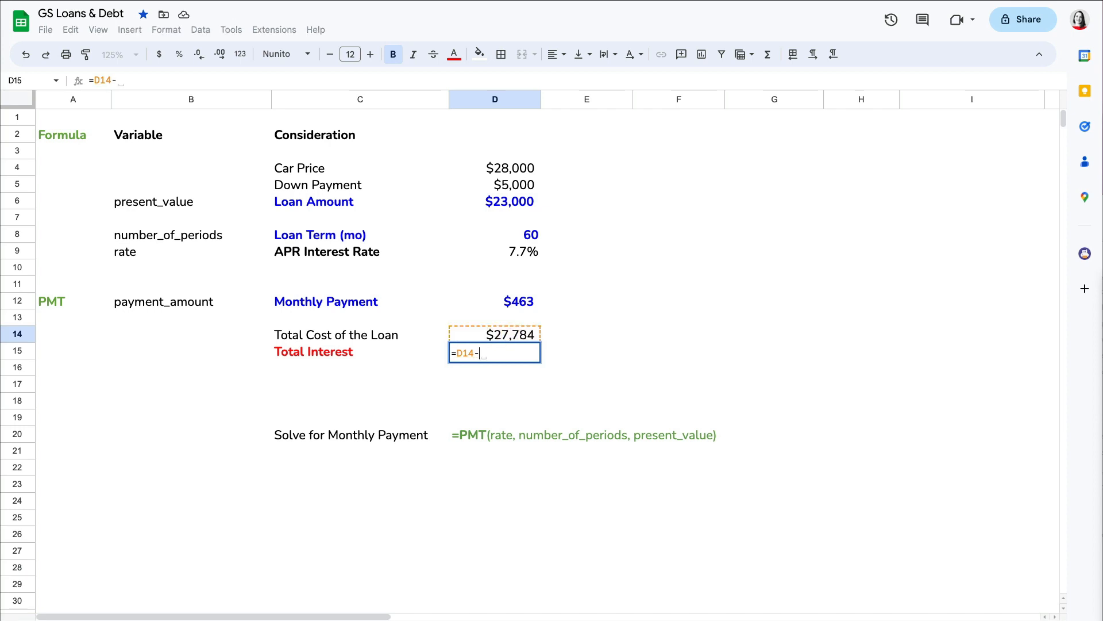
left_click(522, 202)
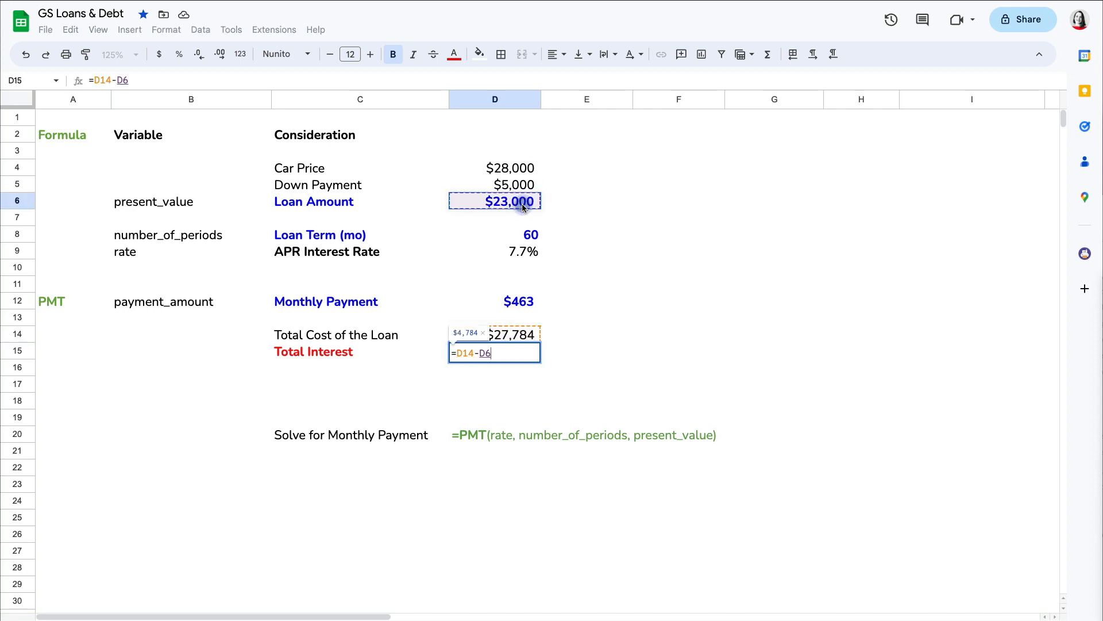
key("Return")
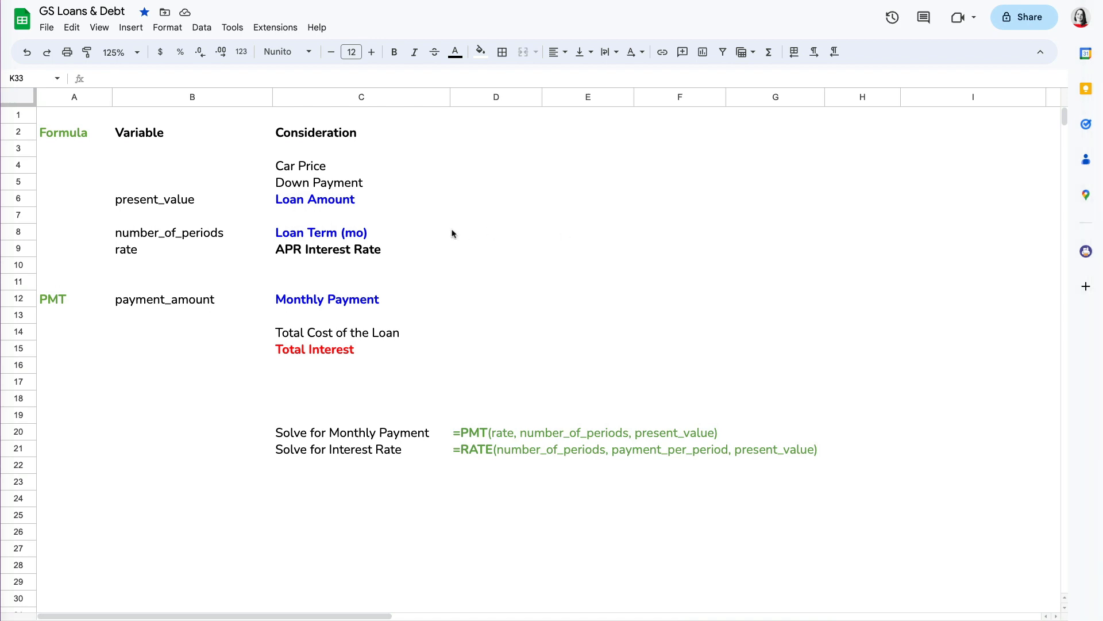
For the interest rate example, enter a loan term of 36 in D8 and a monthly payment of 550 in D12
left_click(448, 235)
left_click(465, 239)
type("36")
key("Return")
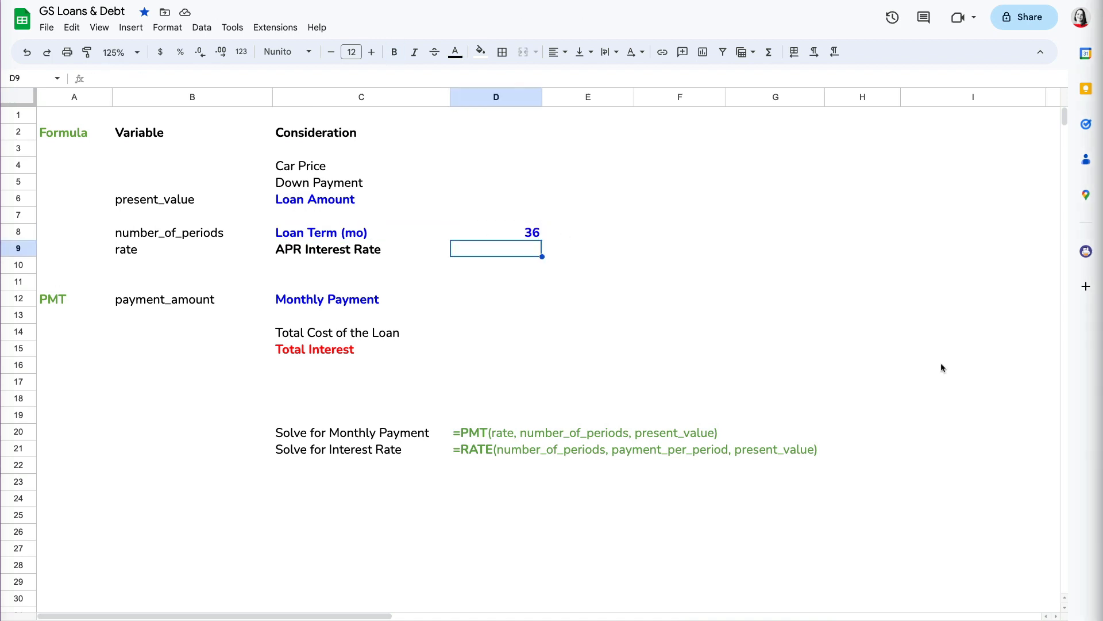
left_click(519, 299)
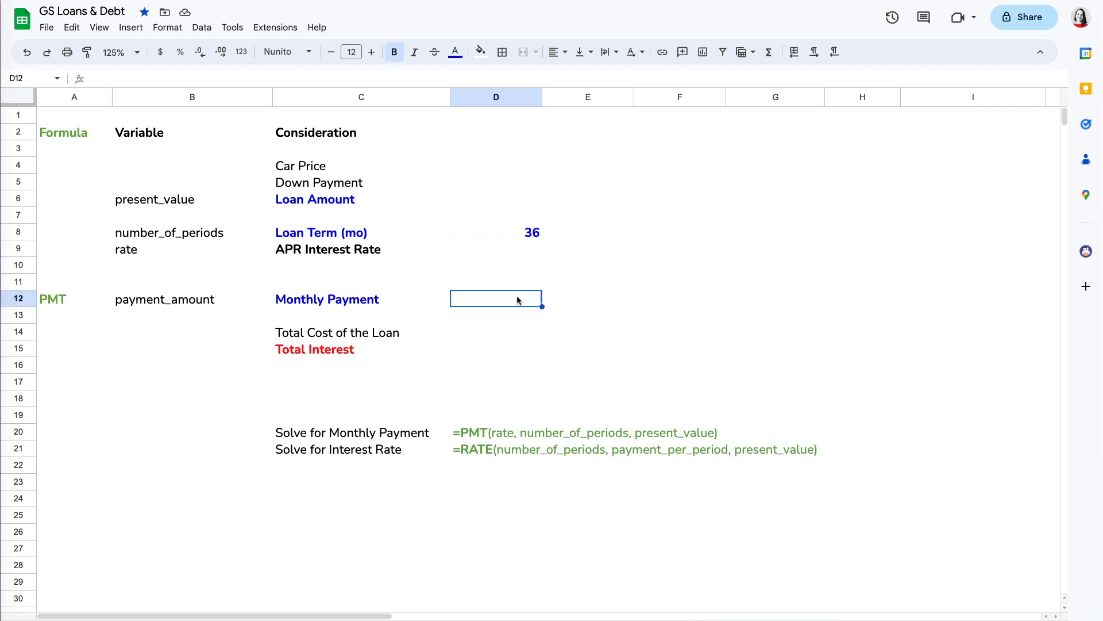
type("550")
key("Return")
Enter the car price 22000 in D4 and down payment 4000 in D5, with the loan amount formula =D4-D5 in D6
left_click(512, 170)
type("22000")
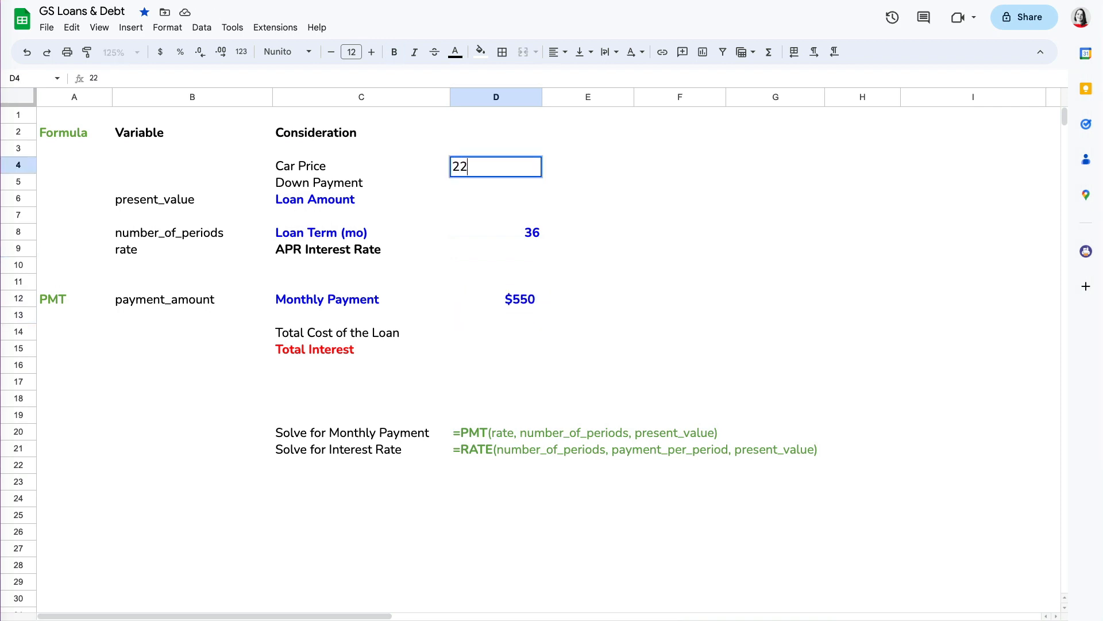
key("Return")
type("4000")
key("Return")
type("=D5-D4")
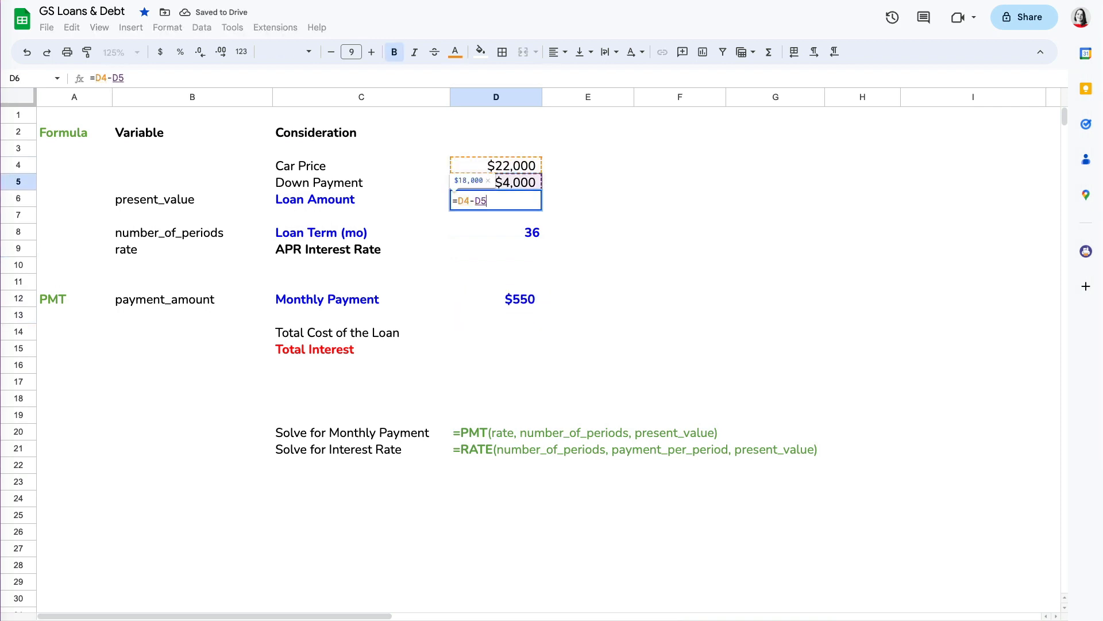
key("Return")
Label the APR Interest Rate row with the formula name RATE in A9
left_click(72, 253)
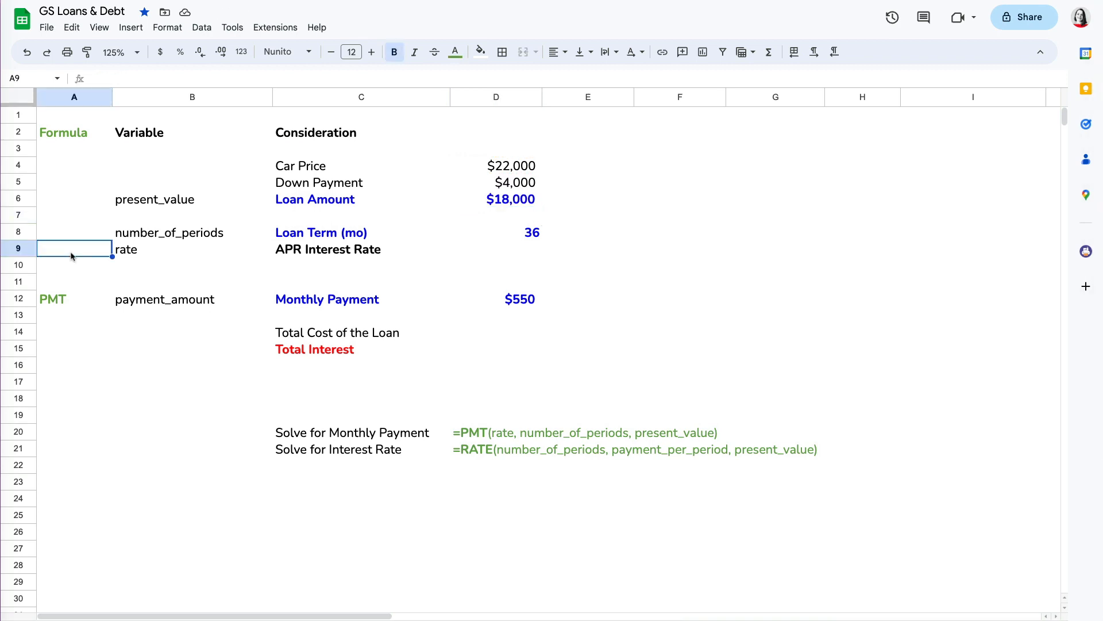
type("RATE")
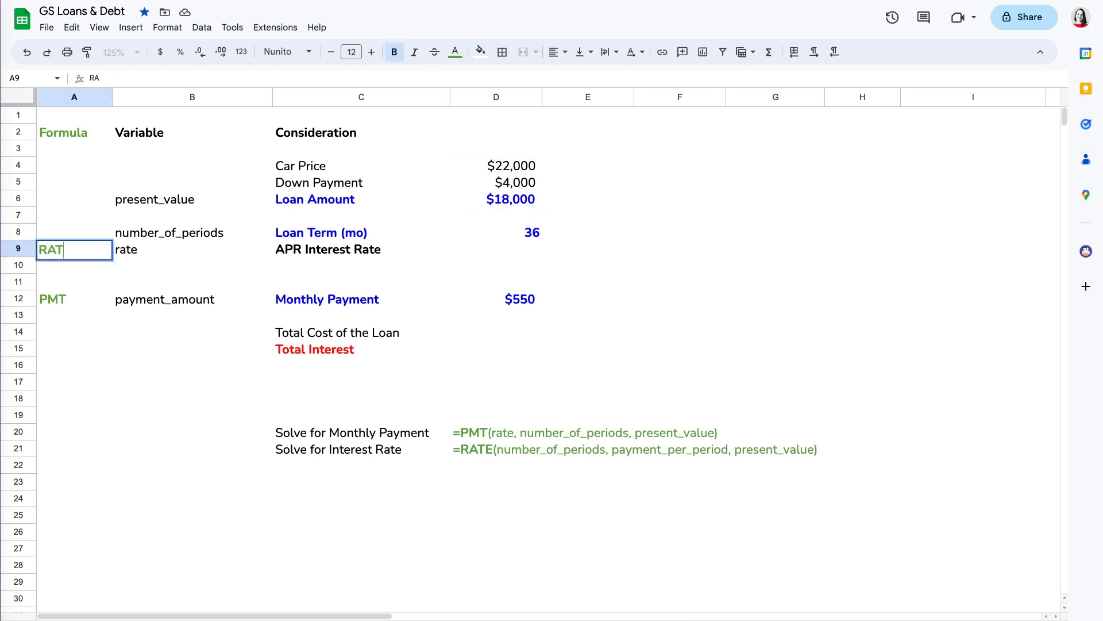
key("Tab")
Calculate the periodic interest rate in D9 with =rate(D8,D12,-D6), using the loan term, monthly payment and negative loan amount
key("Tab")
key("Tab")
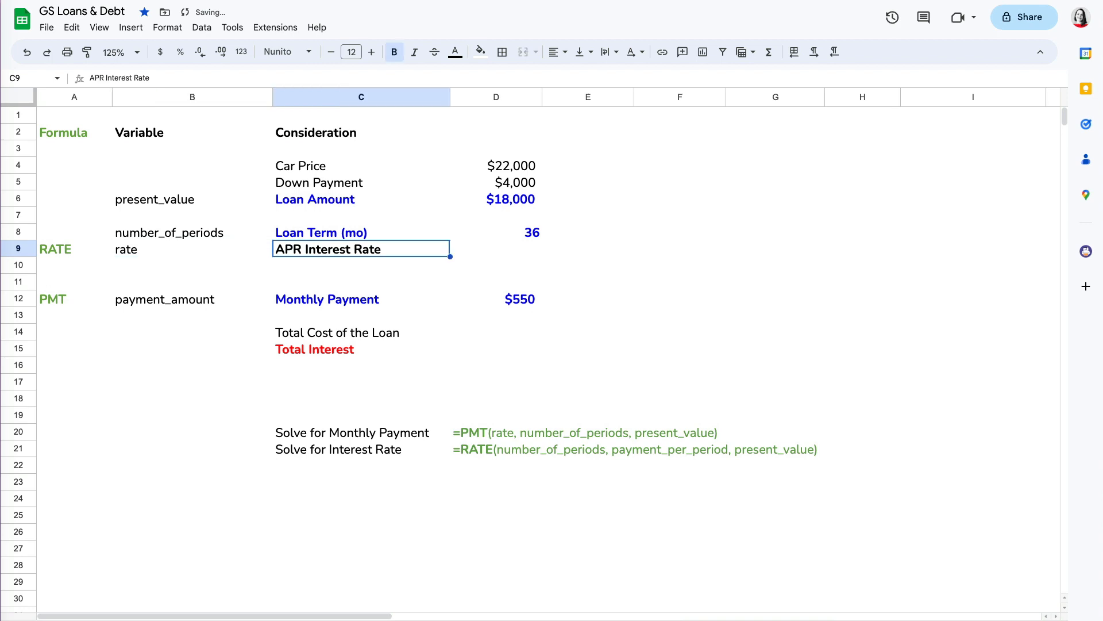
type("=rate(")
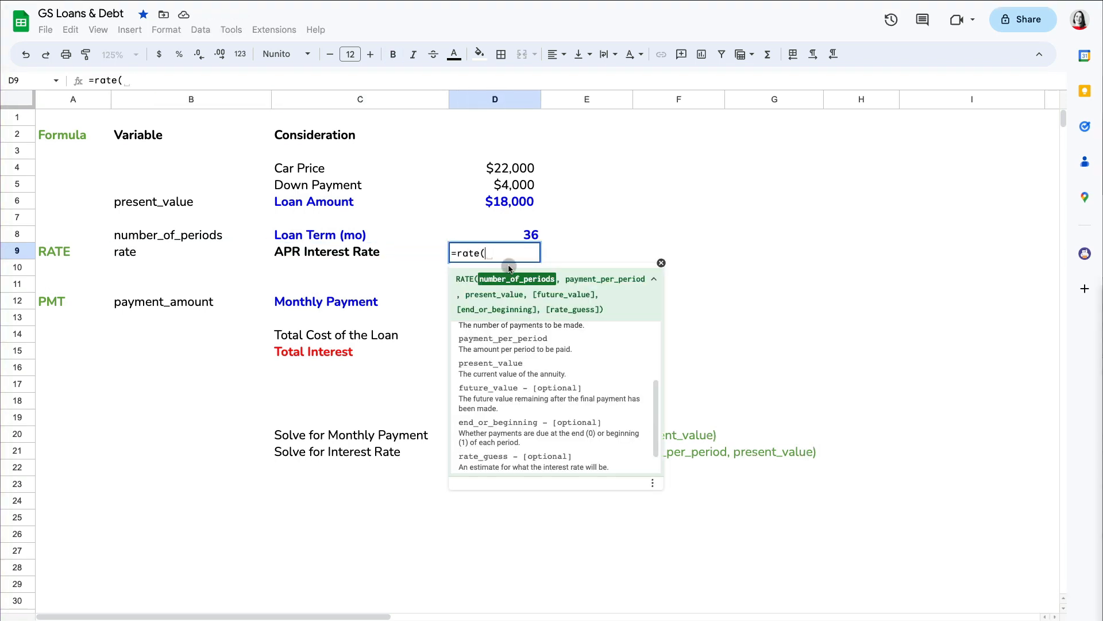
left_click(511, 237)
type(",")
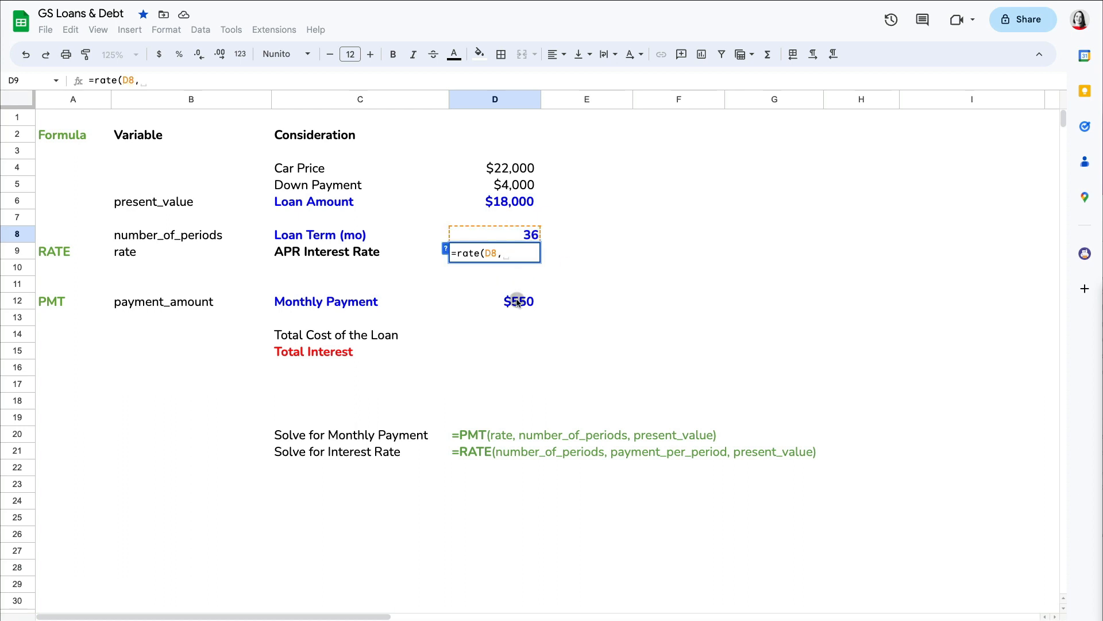
left_click(512, 302)
type(",")
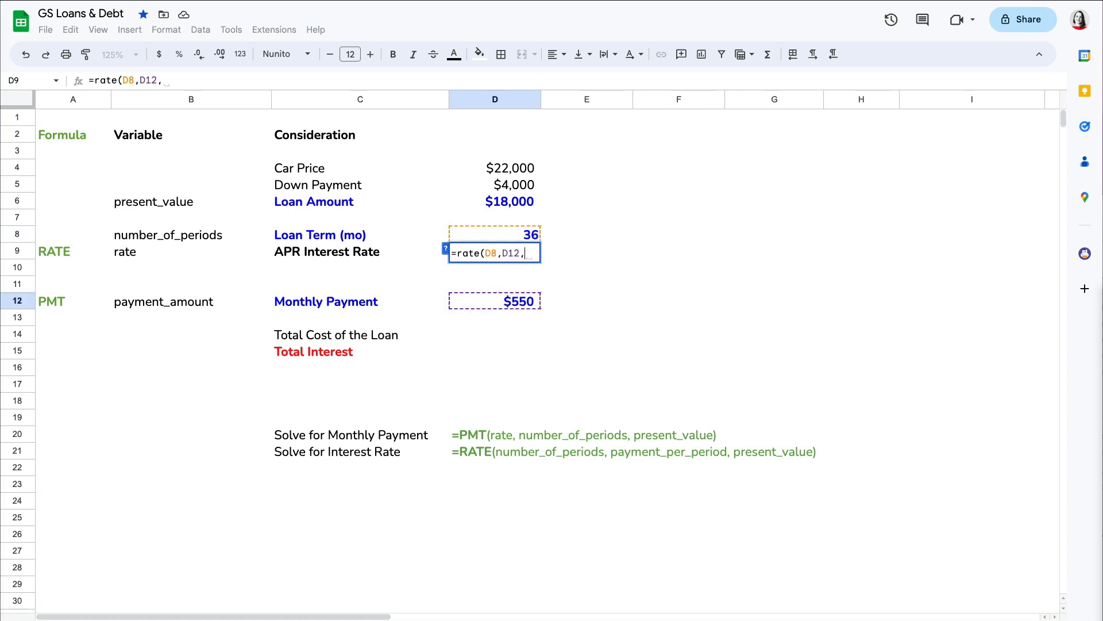
type("-")
left_click(513, 202)
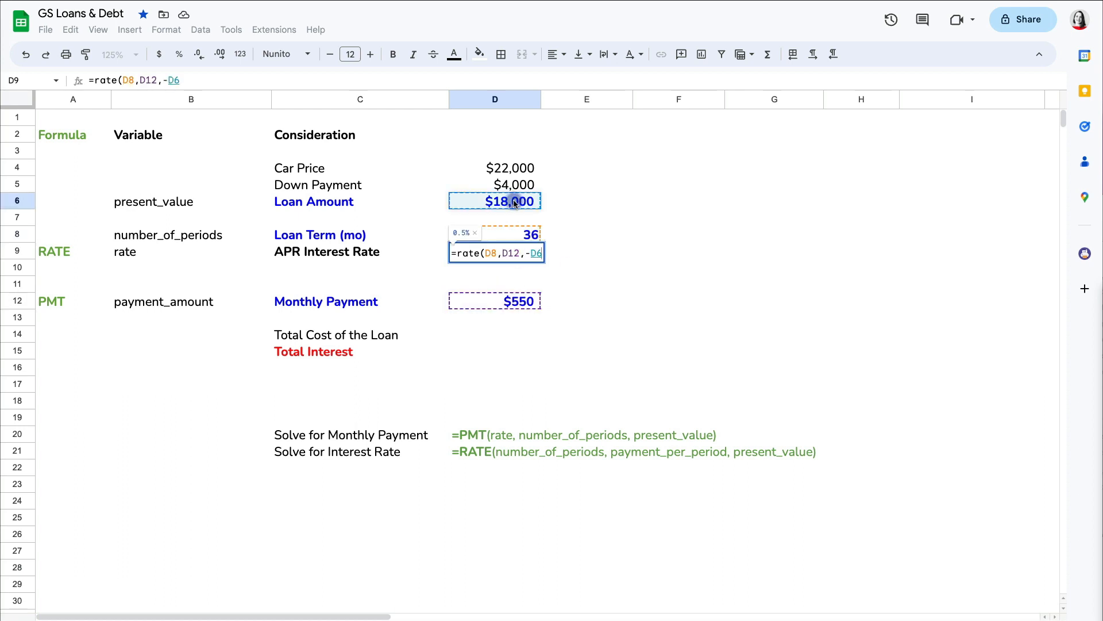
type(")")
key("Return")
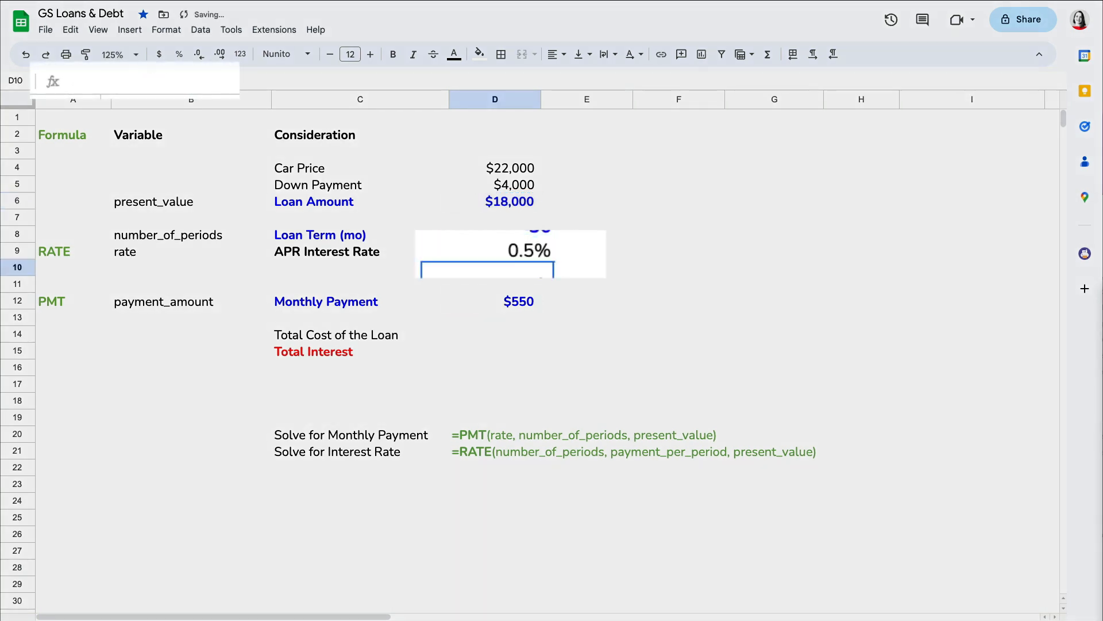
Convert the monthly rate in D9 to an annual one by extending the formula to =rate(D8,D12,-D6)*12
left_click(527, 256)
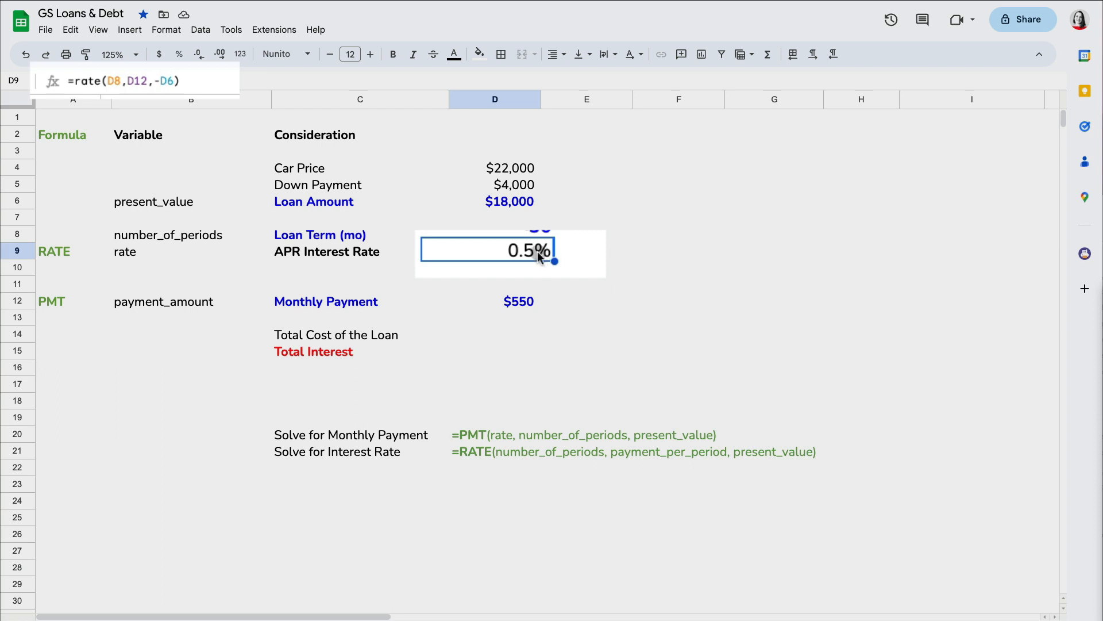
left_click(285, 77)
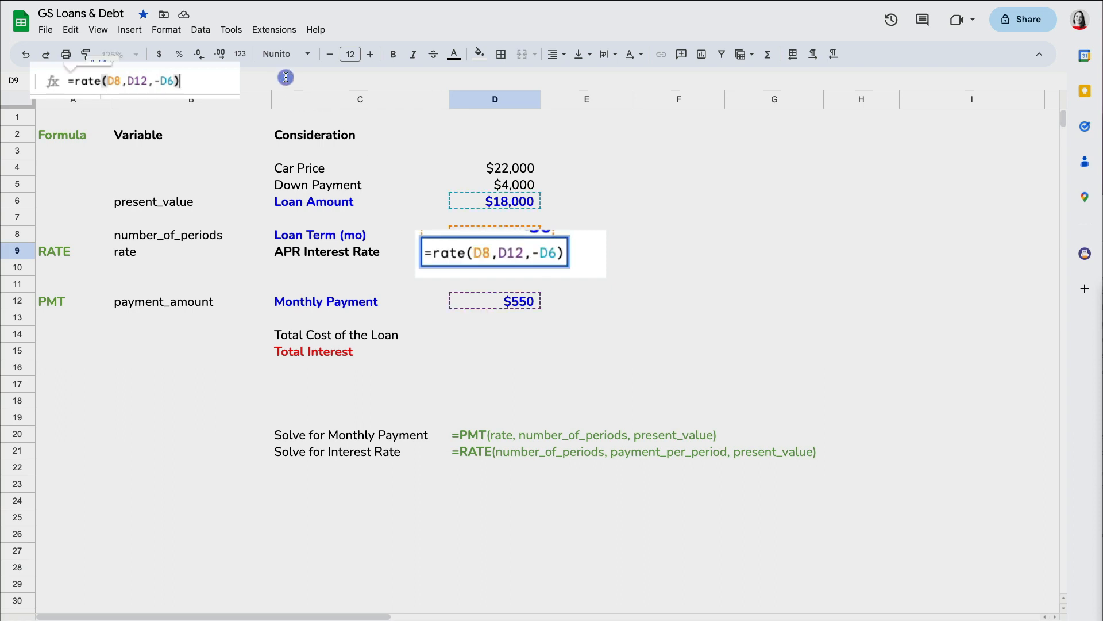
type("*12")
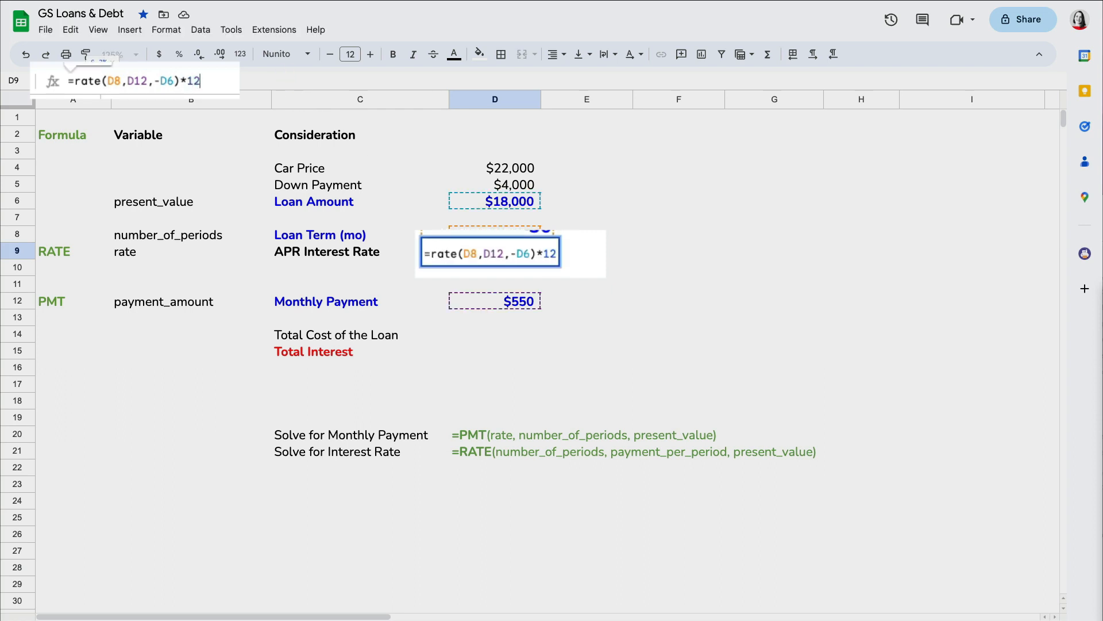
key("Return")
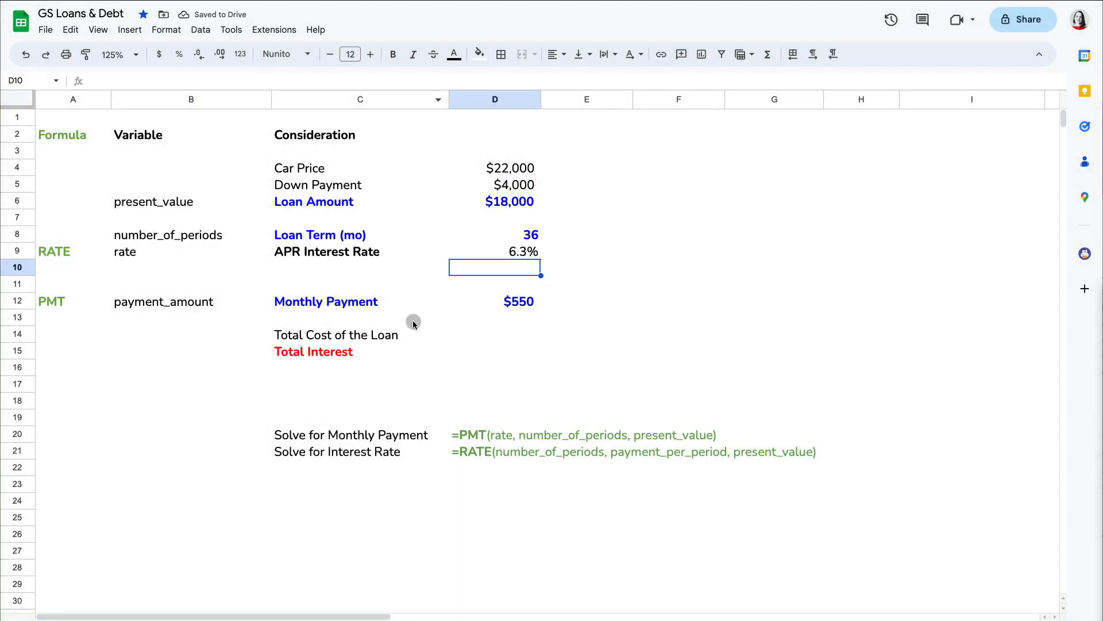
Compute this example's total loan cost in D14 with =D12*D8
left_click(496, 341)
type("=D12*D8")
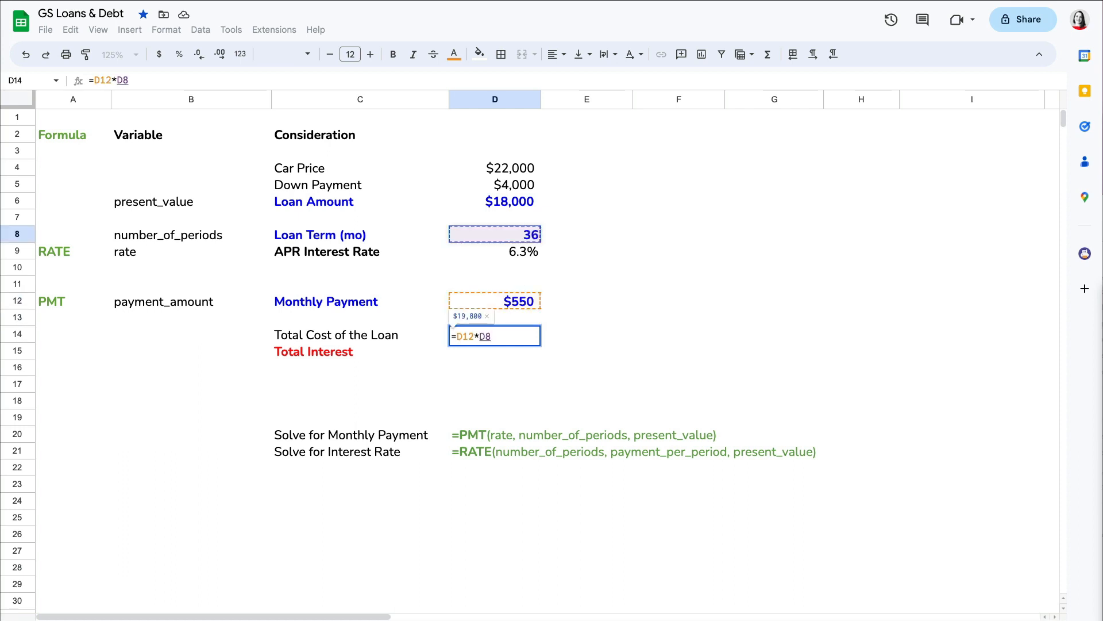
key("Return")
Compute this example's total interest in D15 as the total cost minus the loan amount, =D14-D6
type("=")
left_click(499, 334)
type("-")
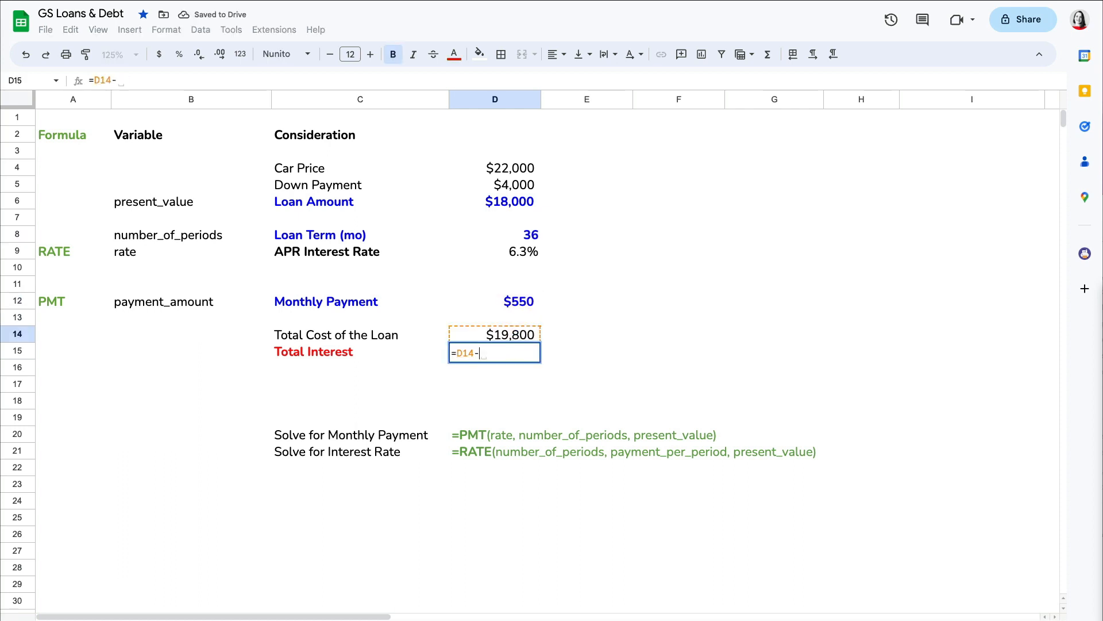
left_click(513, 206)
key("Return")
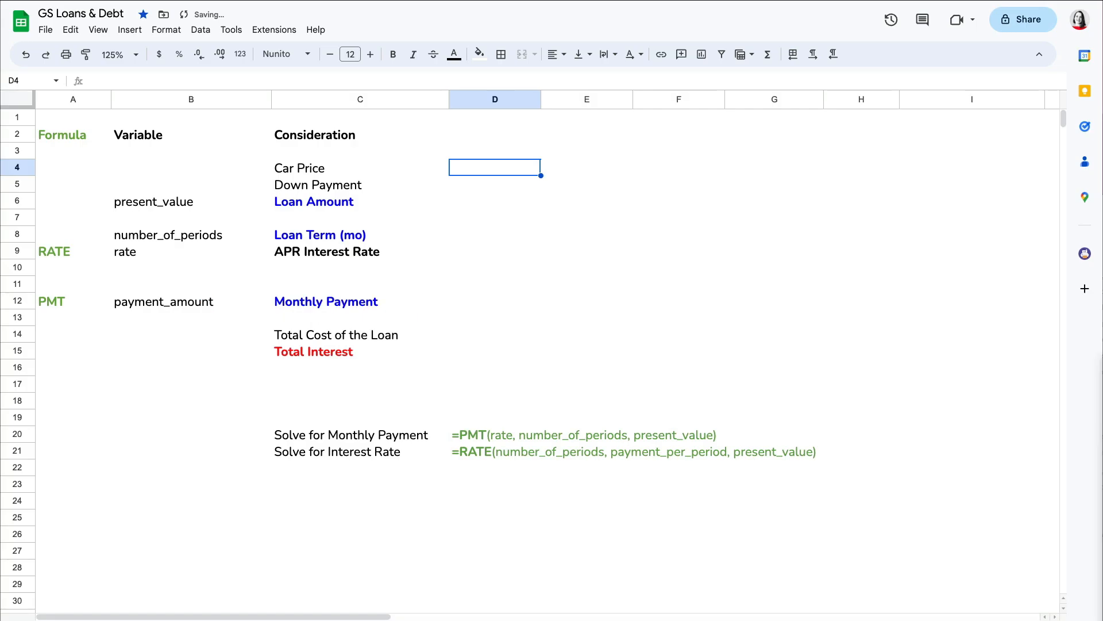
Enter the car price 32000 in D4 and down payment 3000 in D5, with the loan amount formula =D4-D5 in D6
type("32000")
key("Return")
type("3000")
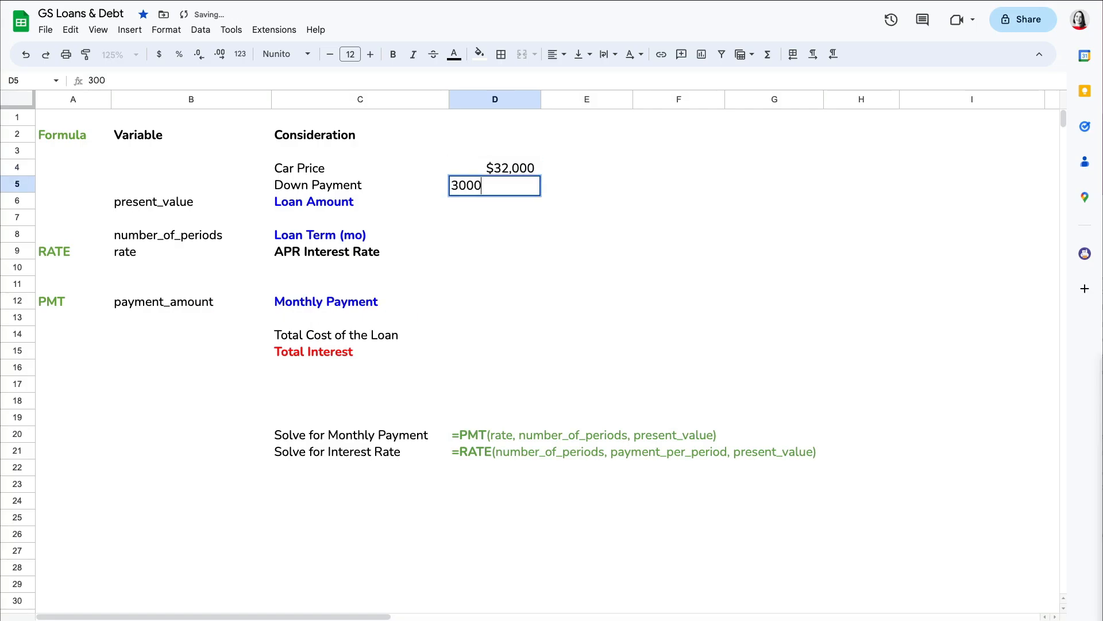
key("Return")
type("=D4-D5")
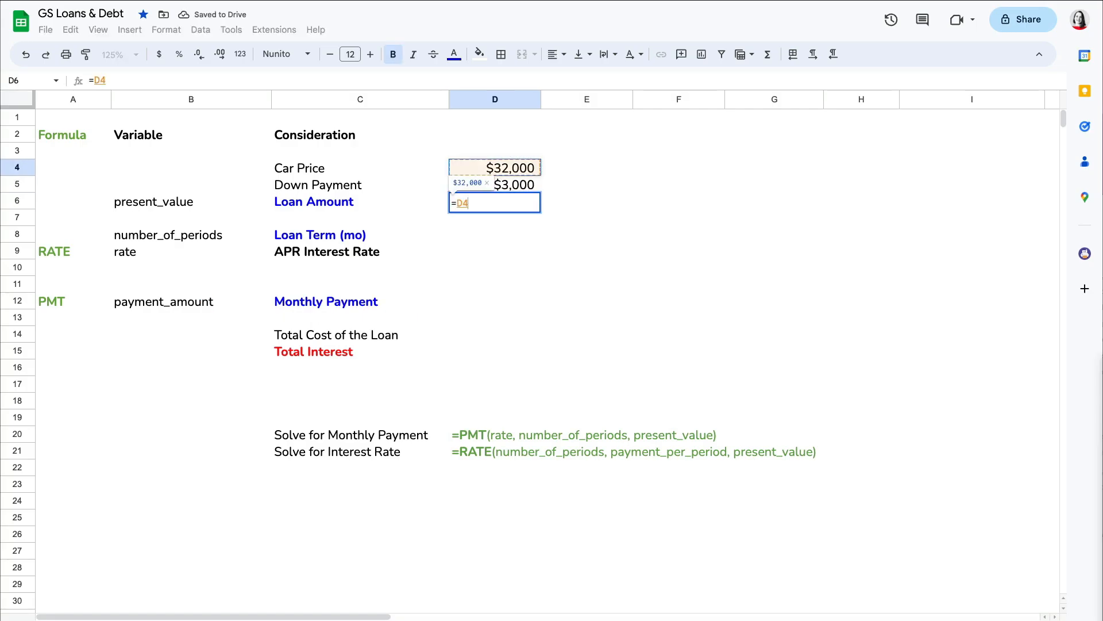
key("Return")
Enter an APR interest rate of 11% in D9 and a monthly payment of 550 in D12
left_click(495, 251)
type("11%")
key("Return")
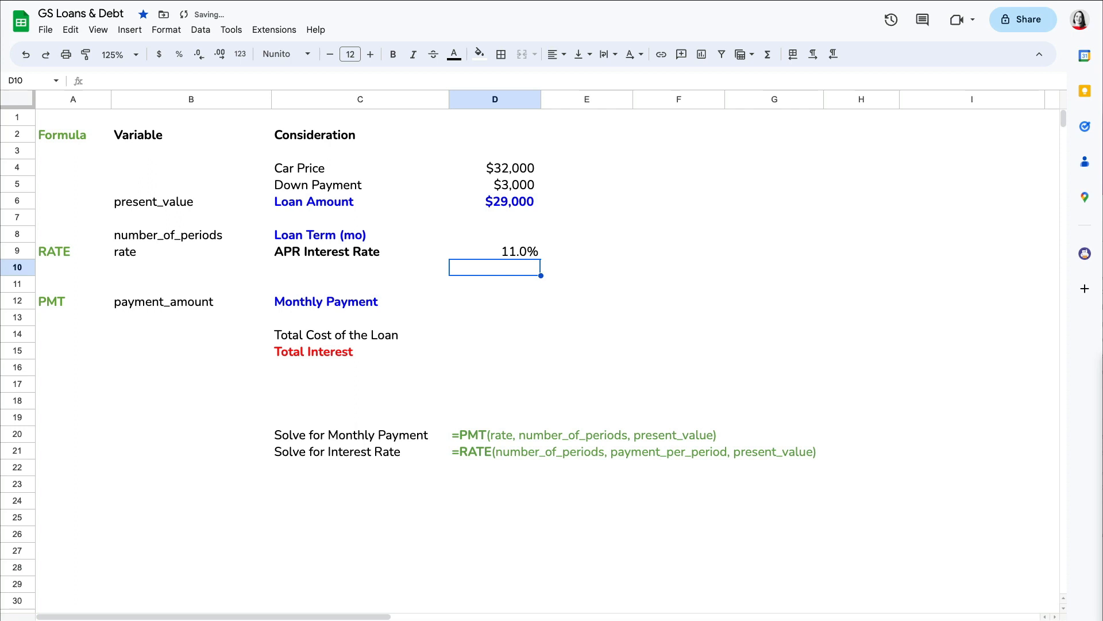
left_click(506, 303)
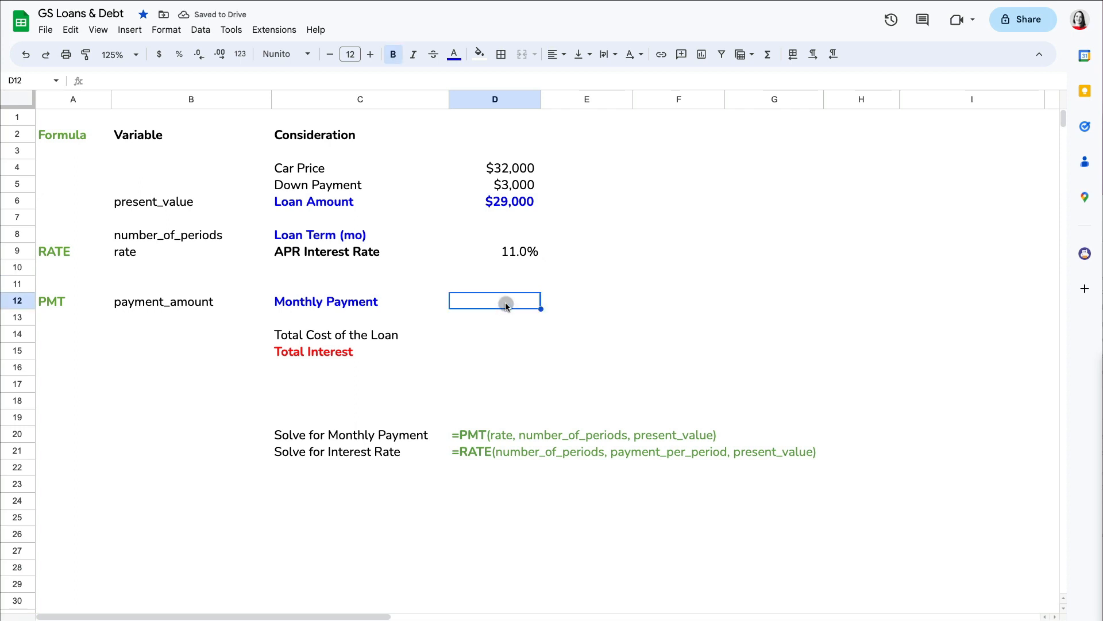
type("550")
key("Return")
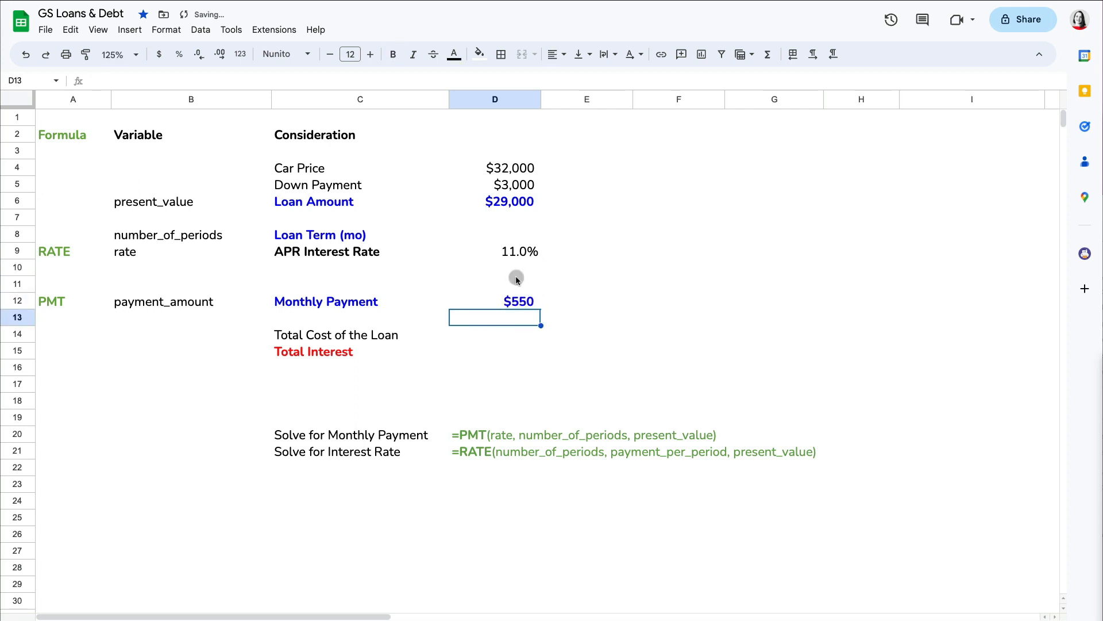
Label the Loan Term row with the formula name NPER in A8
left_click(518, 233)
left_click(68, 231)
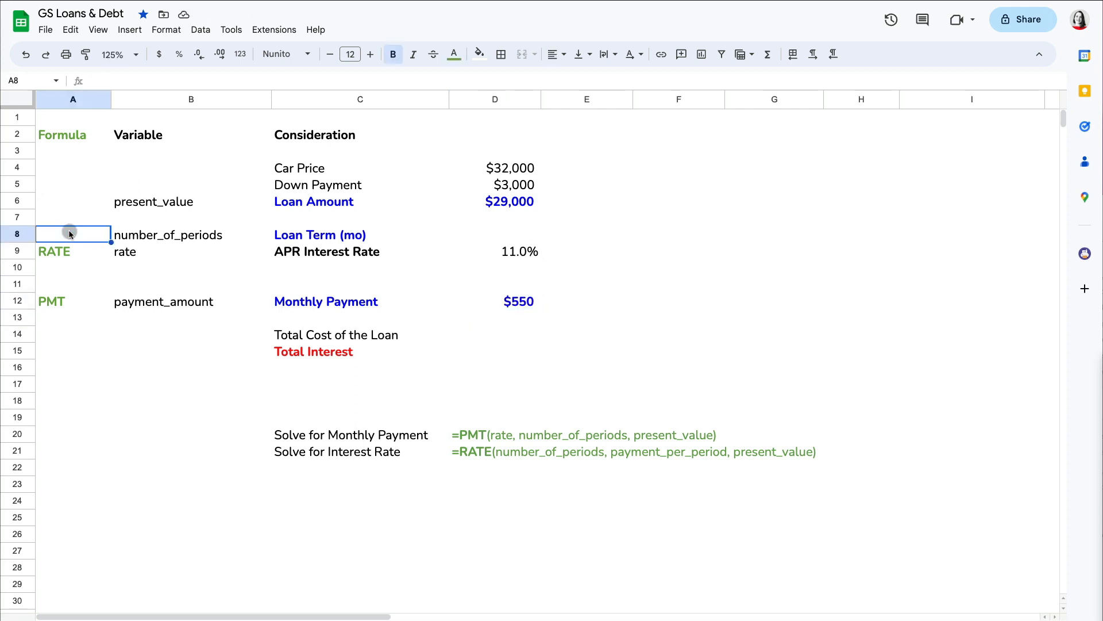
type("NPER")
key("Return")
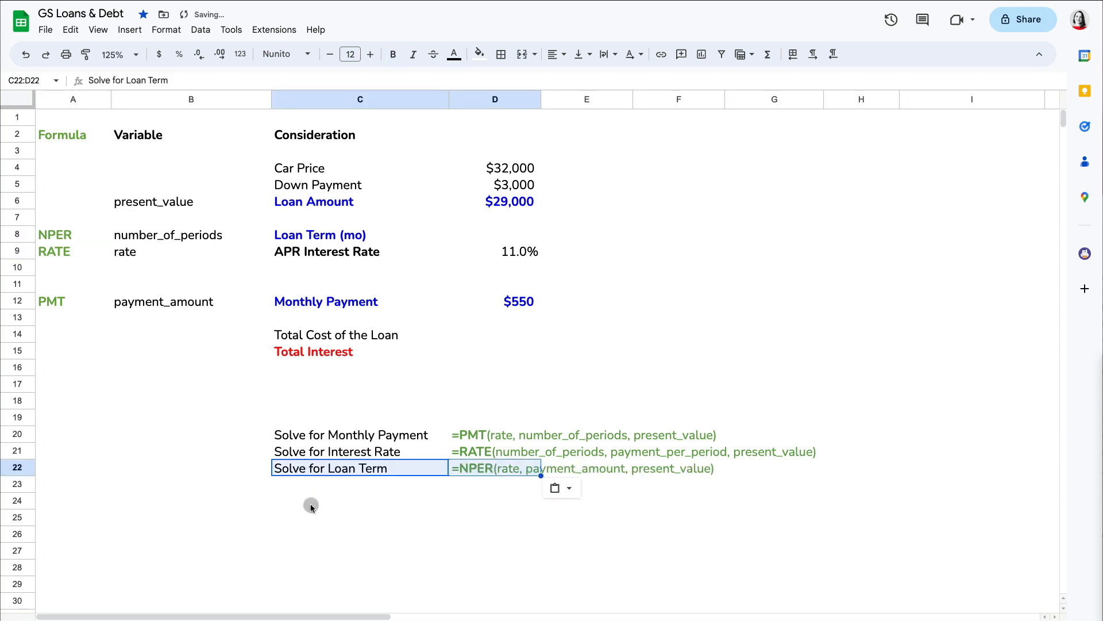
Calculate the loan term in D8 with the NPER formula =nper(D9/12, D12, -D6)
left_click(310, 501)
left_click(523, 237)
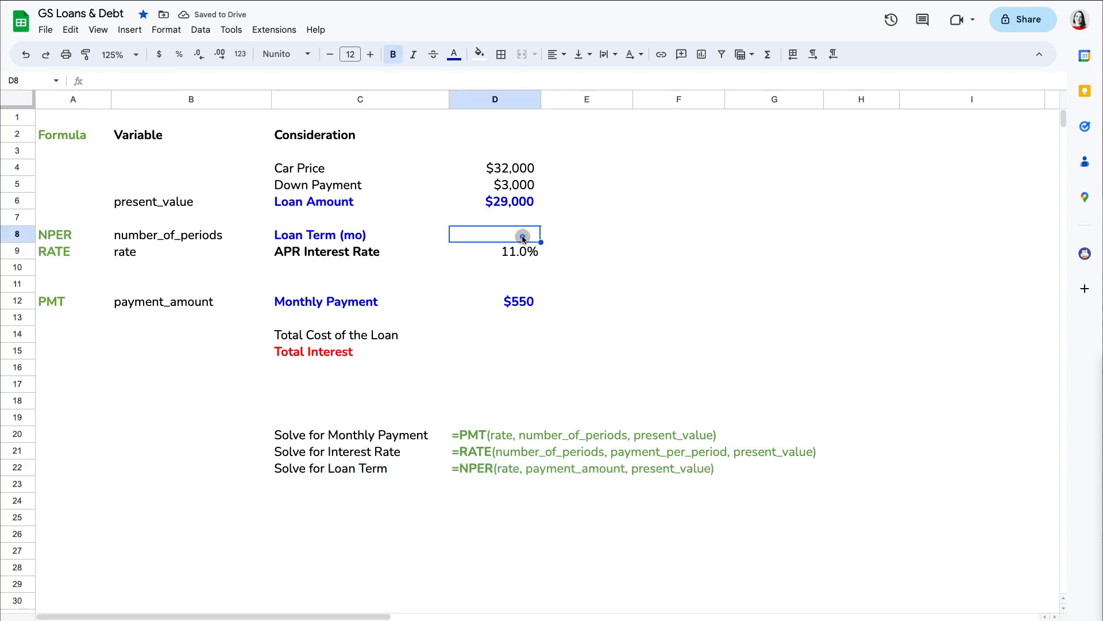
type("=nper(")
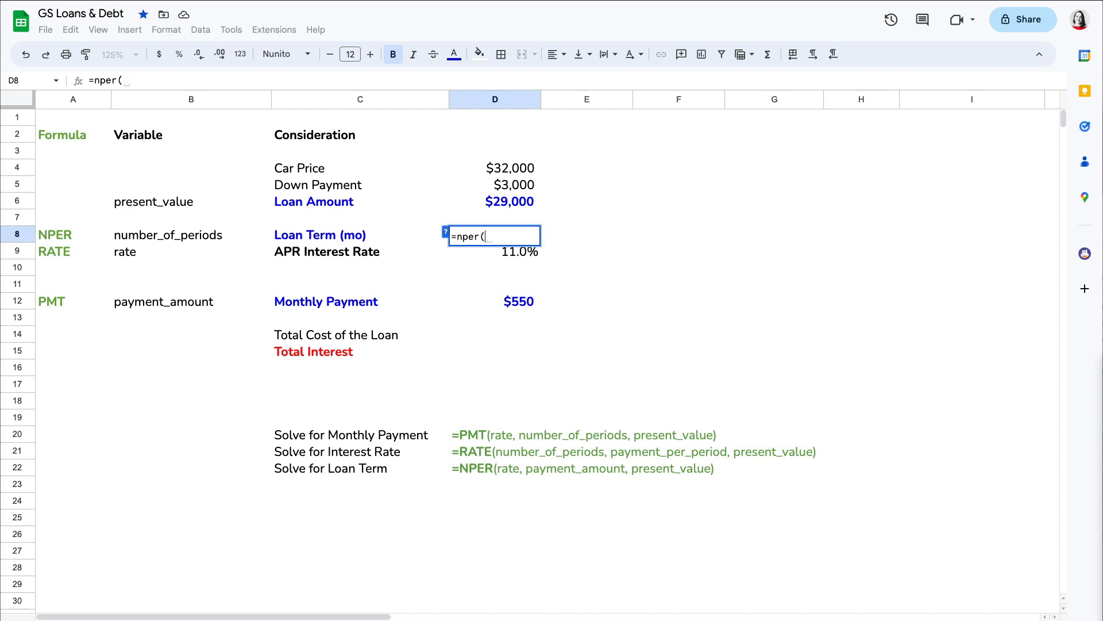
left_click(526, 256)
type("/")
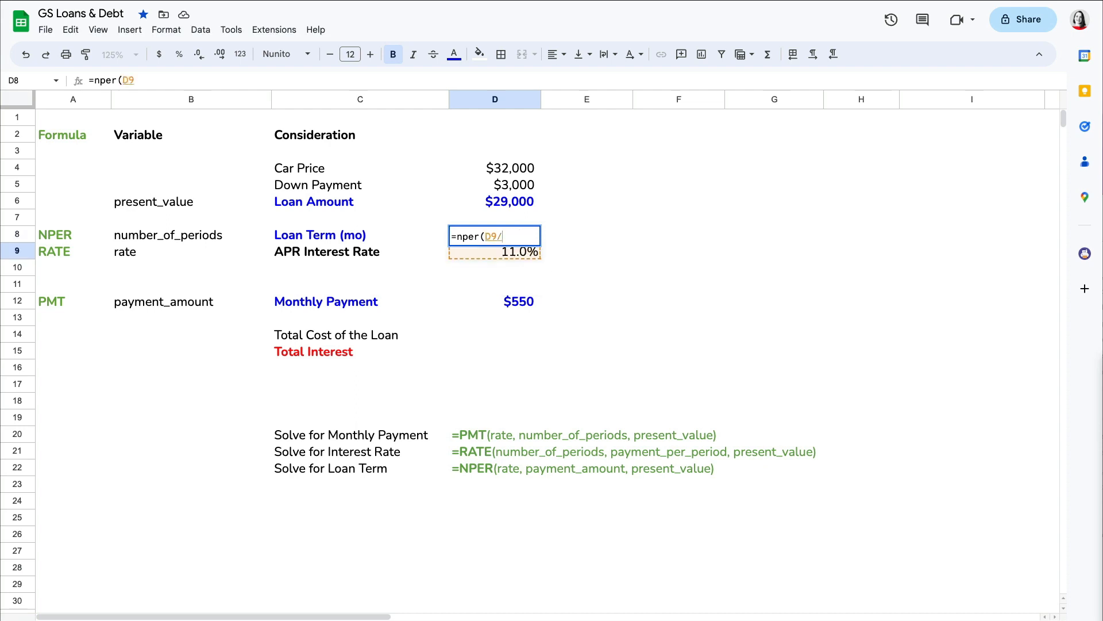
type("12,")
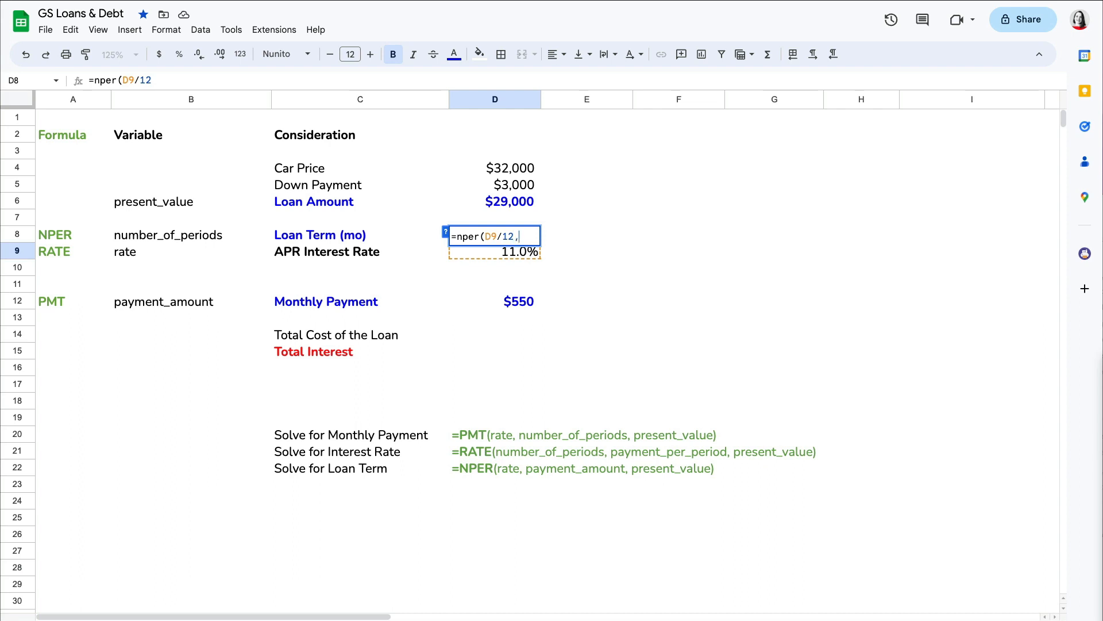
left_click(525, 301)
type(", D12,")
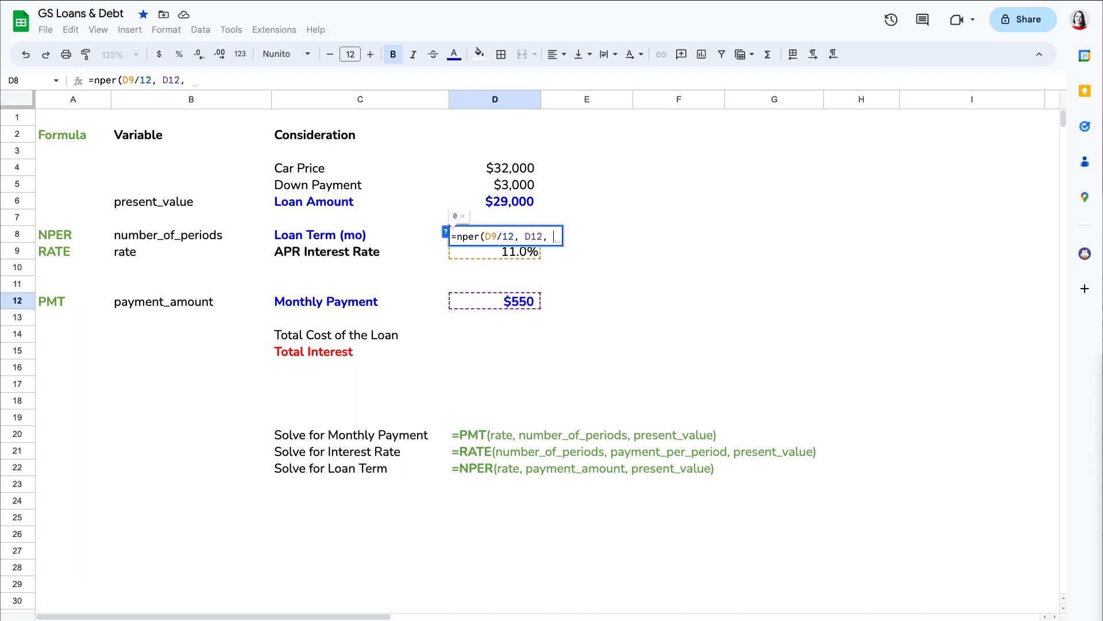
type("-")
left_click(515, 201)
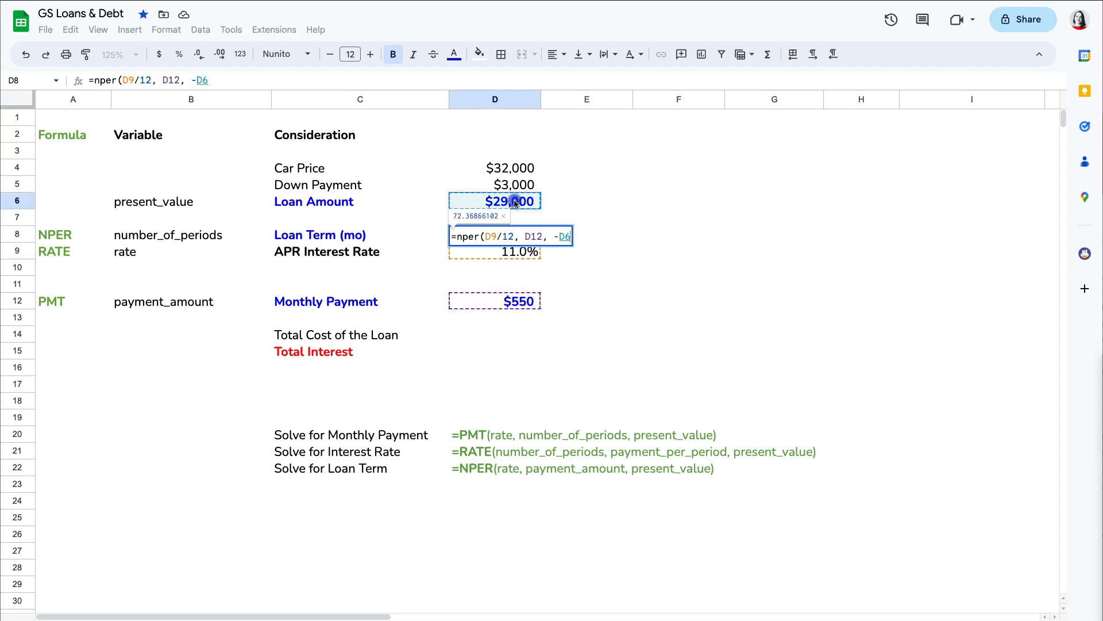
type(")")
key("Return")
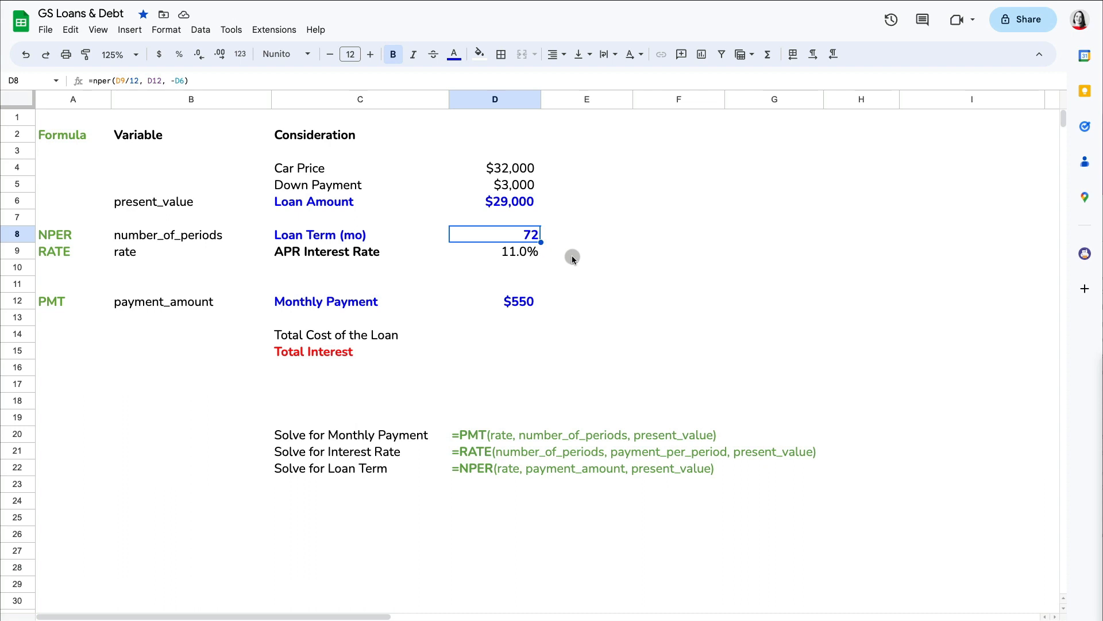
Compute the total cost of the loan in D14 as the monthly payment times the loan term, =D12*D8
left_click(514, 332)
type("=")
left_click(515, 303)
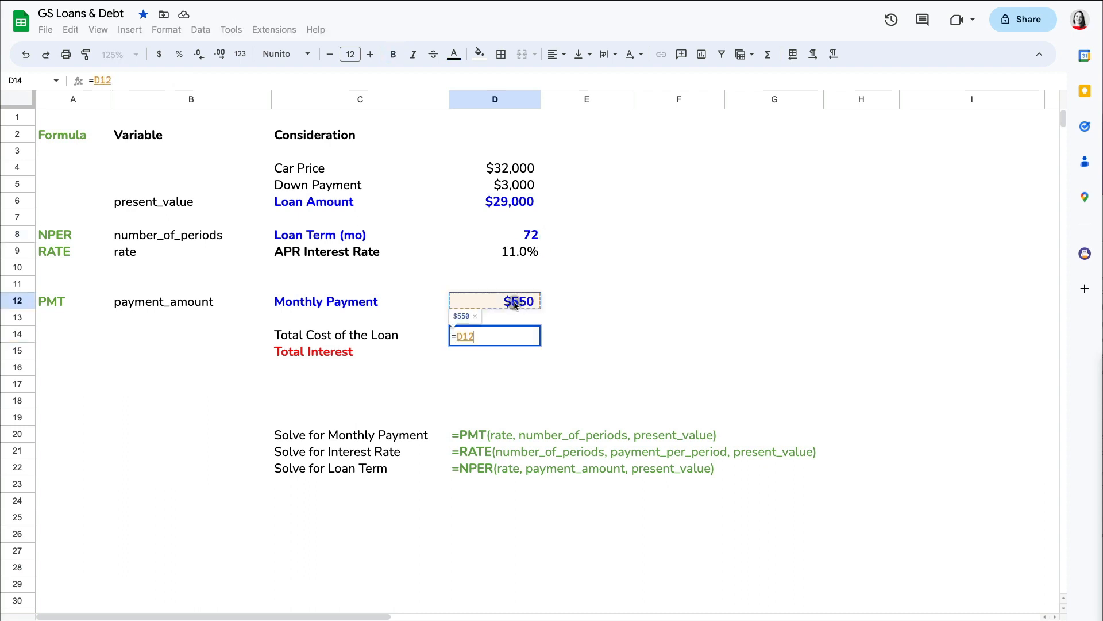
key("Return")
Compute the total interest in D15 as the total cost minus the loan amount, =D14-D6
type("=")
key("Up")
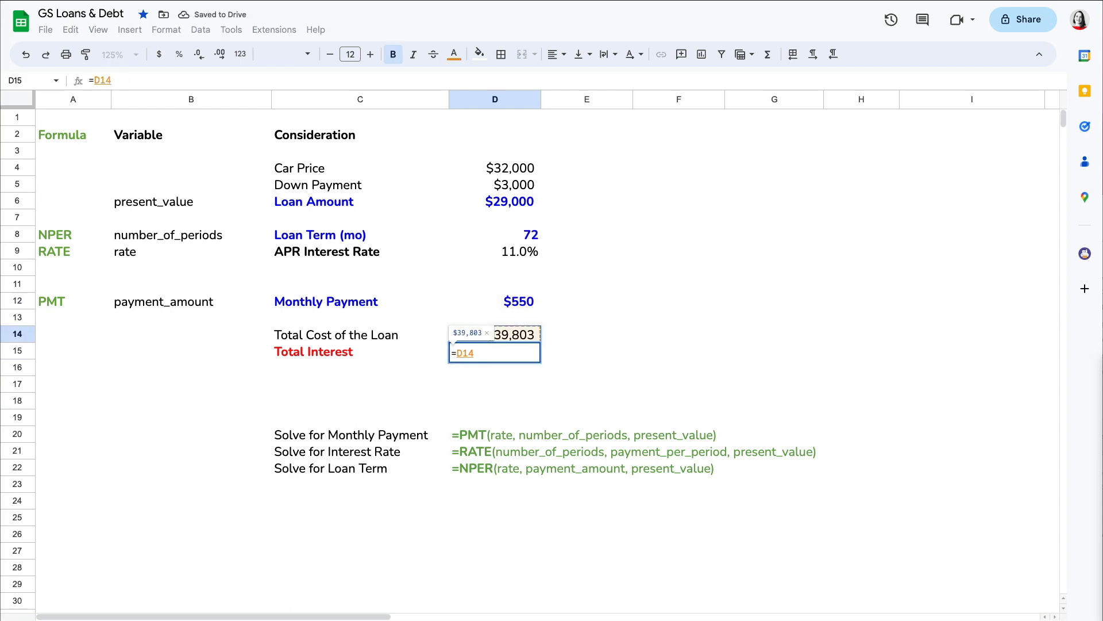
type("-")
key("Up")
key("Up")
key("Up")
key("Up")
key("Up")
key("Up")
key("Up")
key("Up")
key("Up")
key("Return")
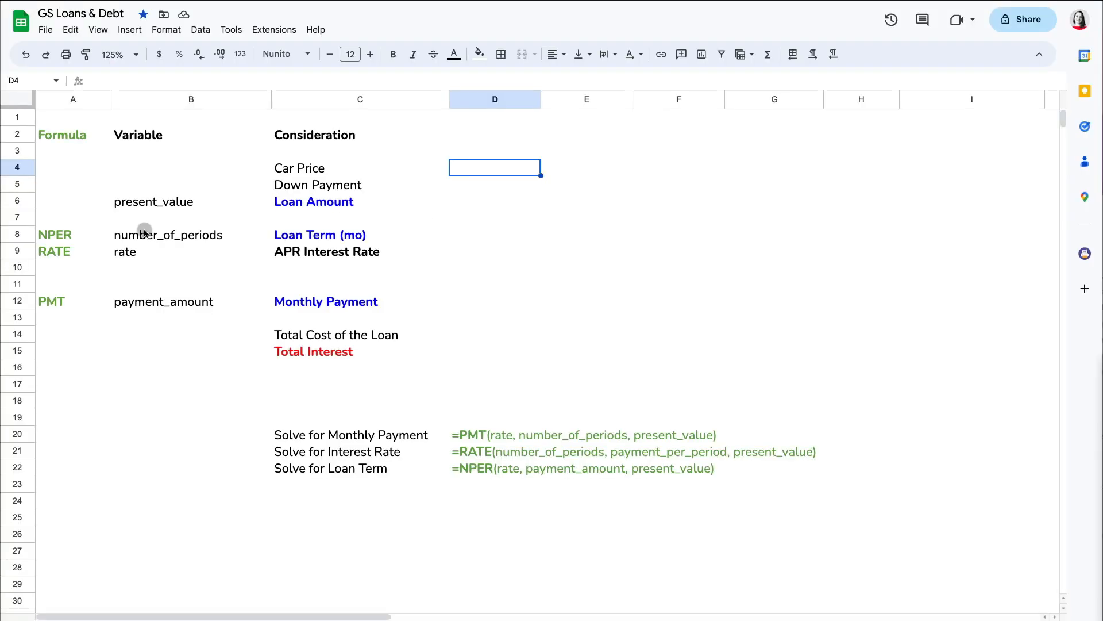
Label the Loan Amount row PV in A6 and add "Solve for Loan Amount" with =PV(rate, number_of_periods, payment_amount) in row 23
left_click(66, 203)
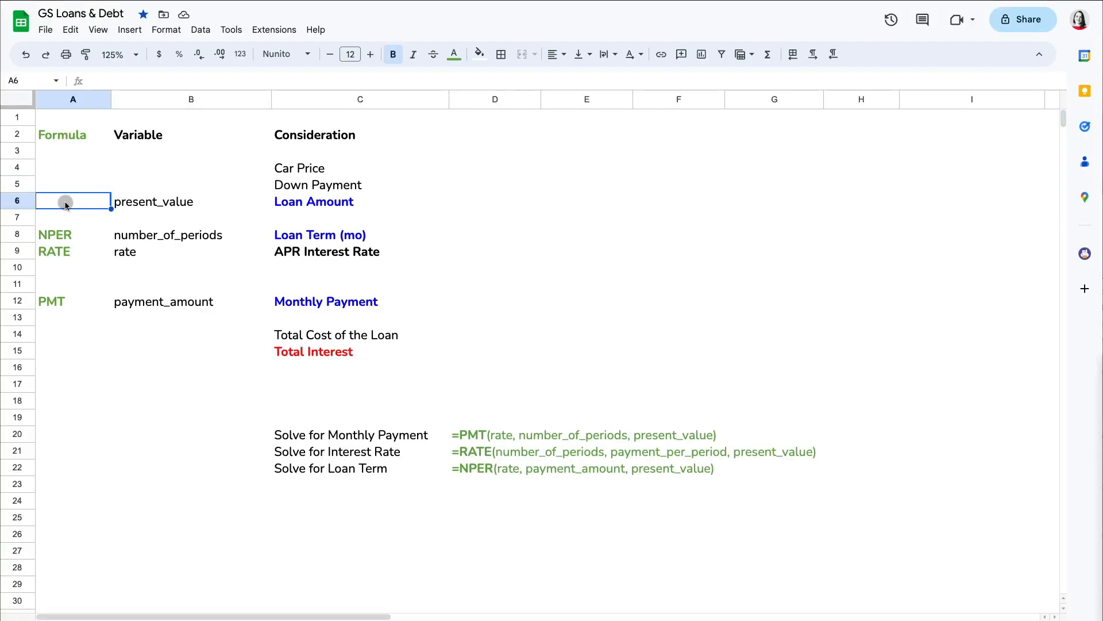
type("PV")
key("Return")
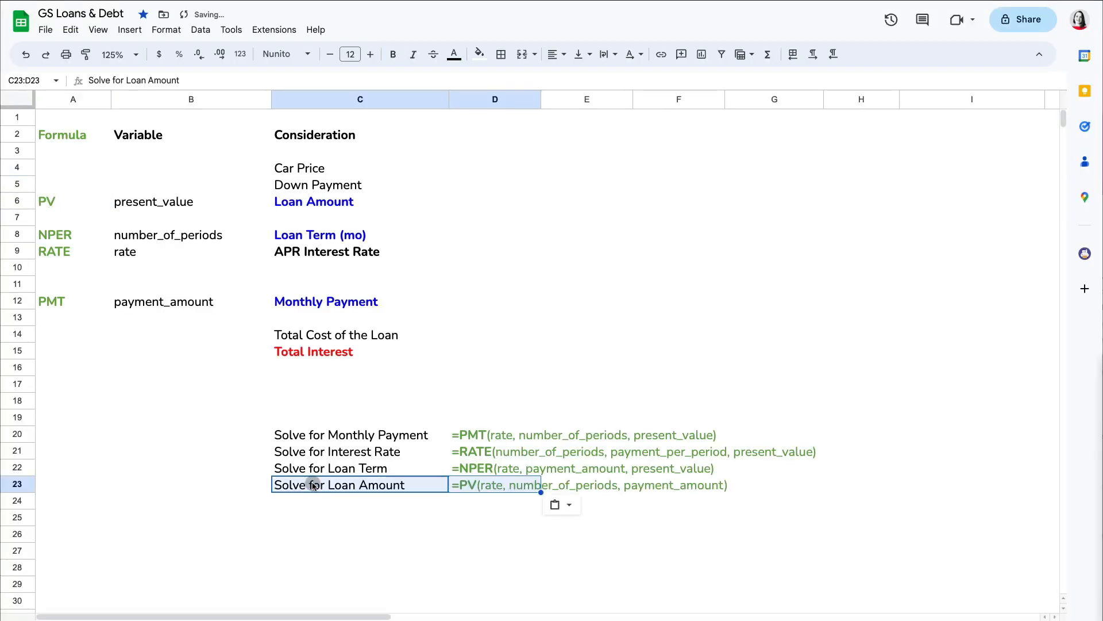
left_click(348, 527)
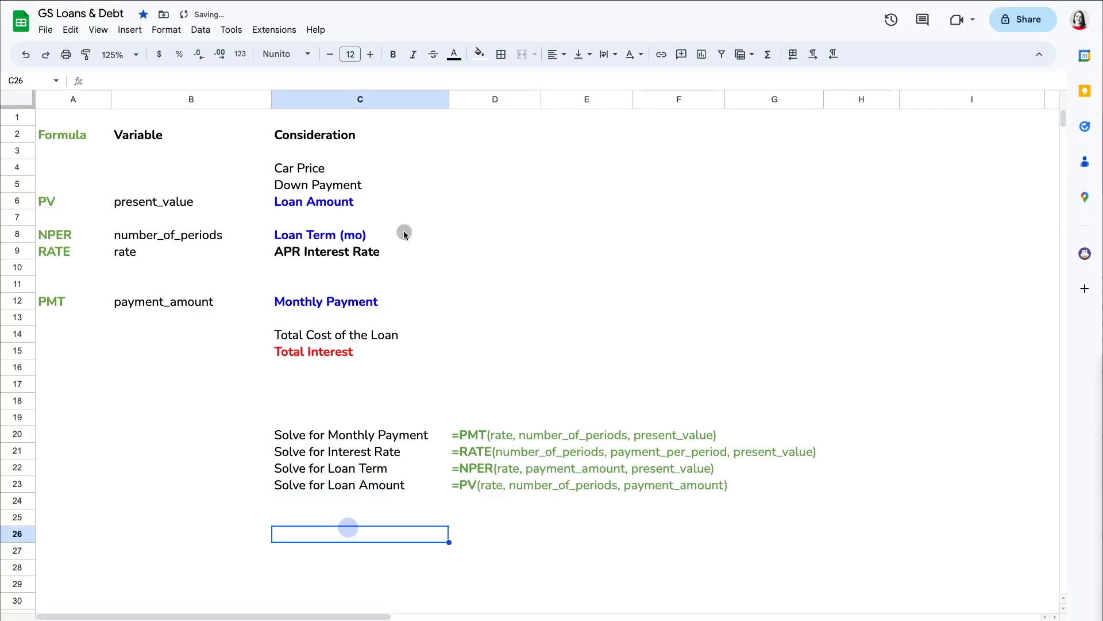
Enter a loan term of 48 months in D8, an APR of 13% in D9 and a monthly payment of 600 in D12
left_click(470, 234)
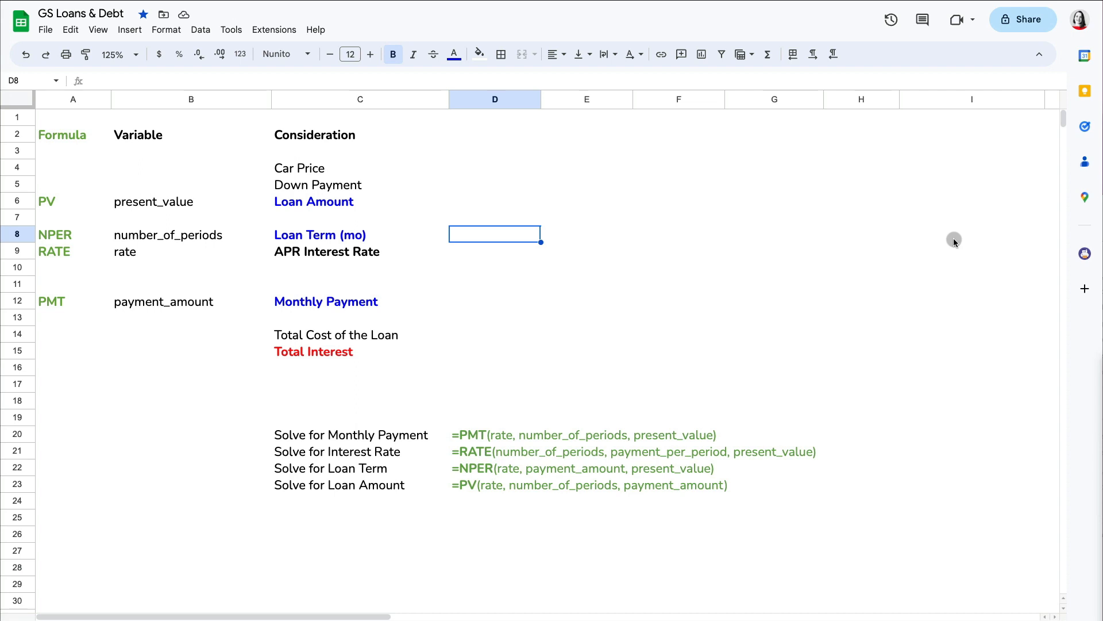
type("48")
key("Return")
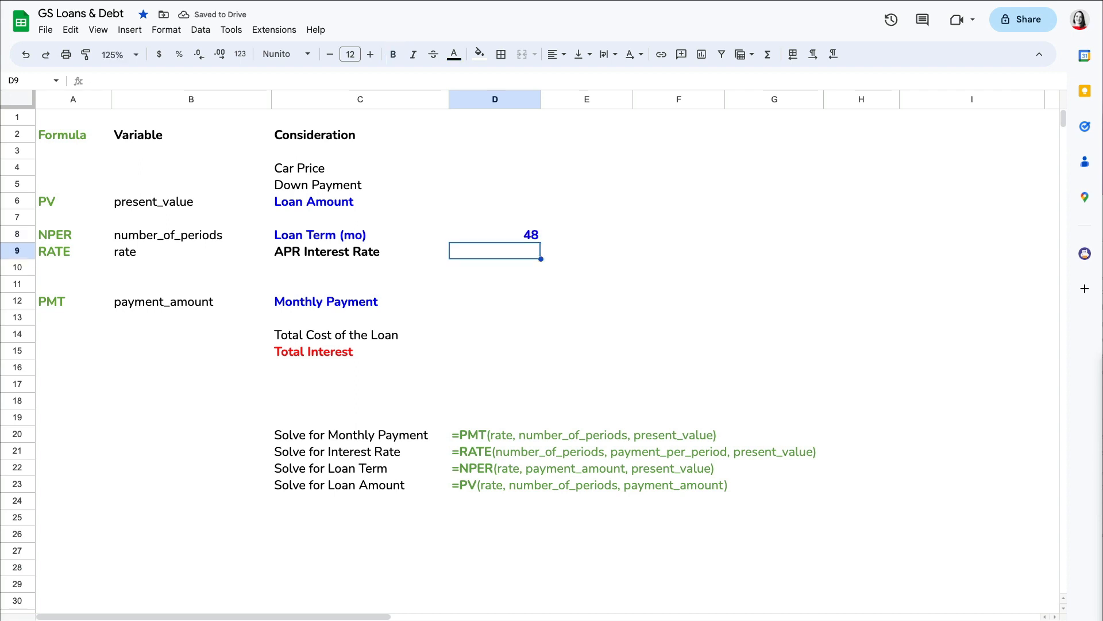
type("13%")
key("Return")
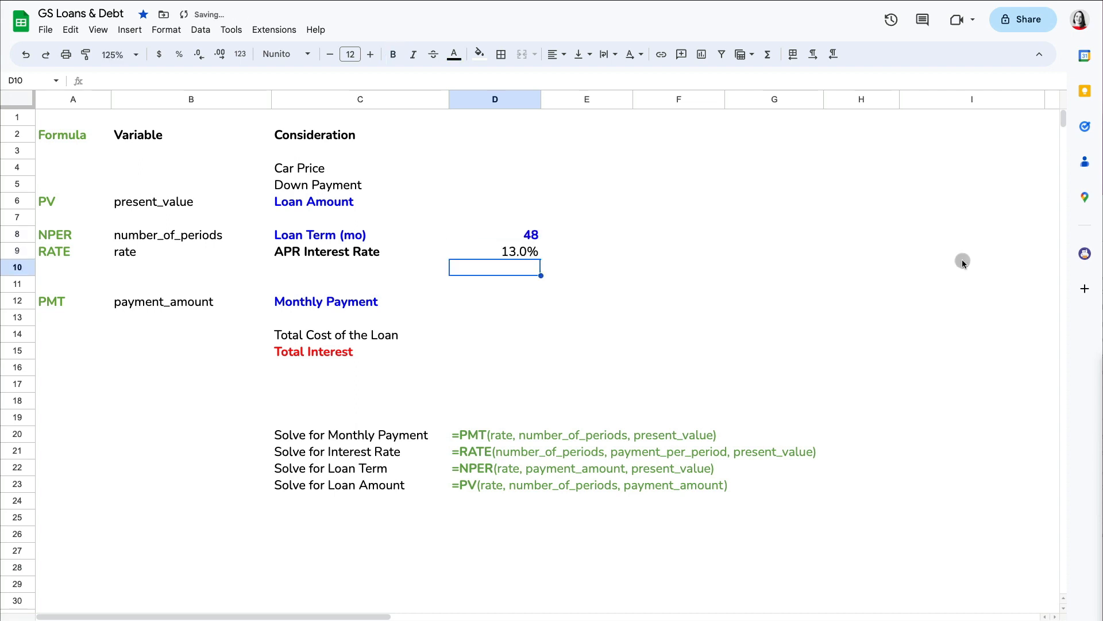
left_click(515, 304)
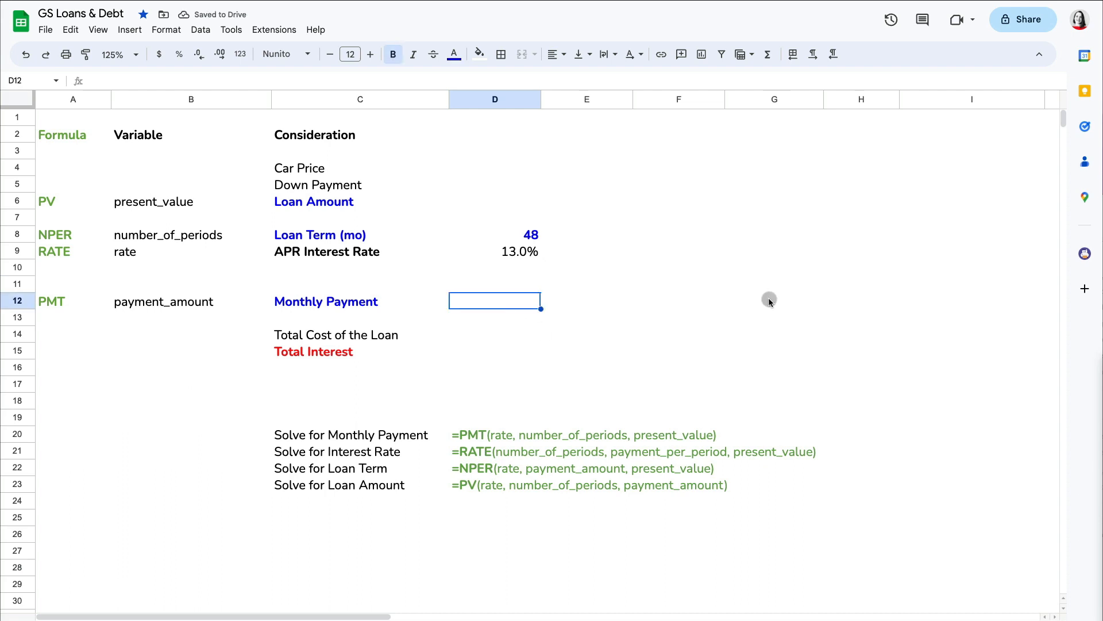
type("600")
key("Return")
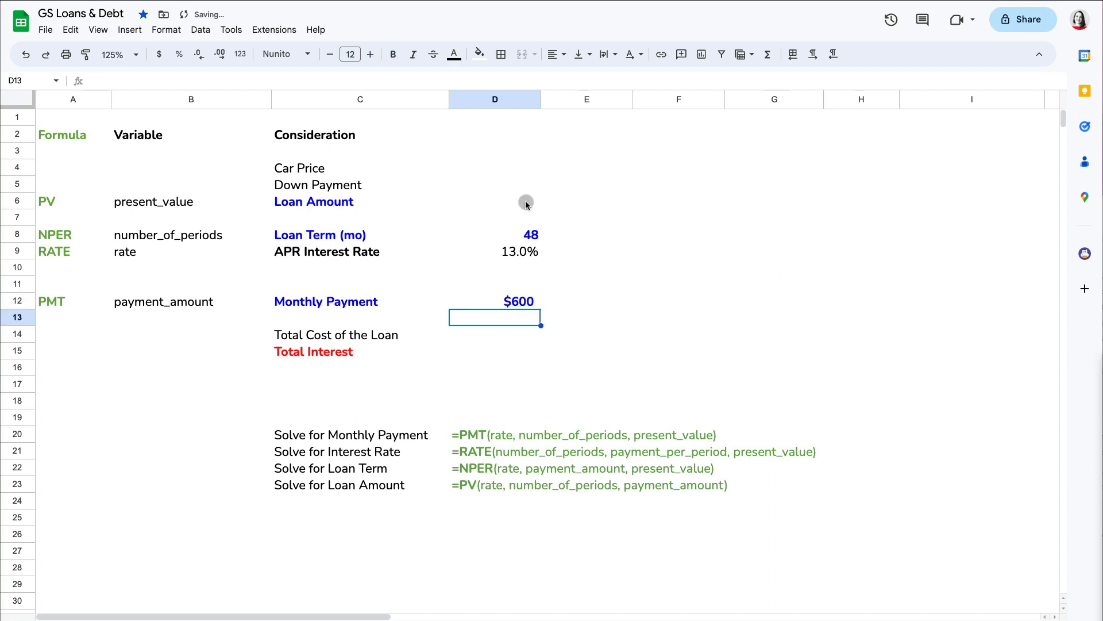
Calculate the loan amount in D6 with the negated PV formula =-pv(D9/12,D8,D12)
left_click(515, 203)
type("=pv(")
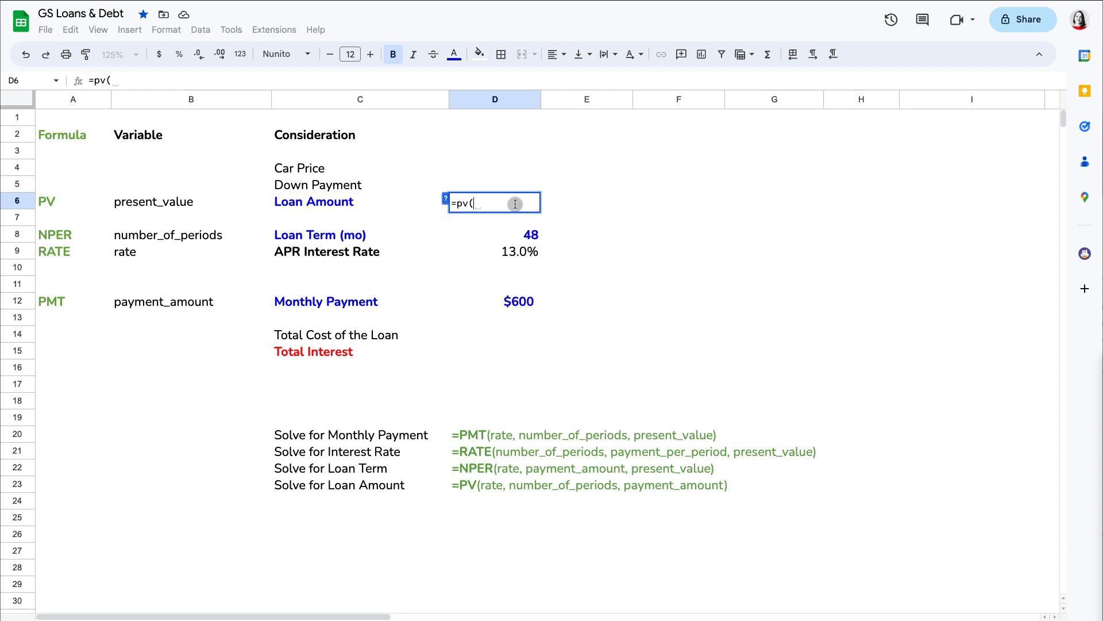
left_click(534, 253)
type("/12,")
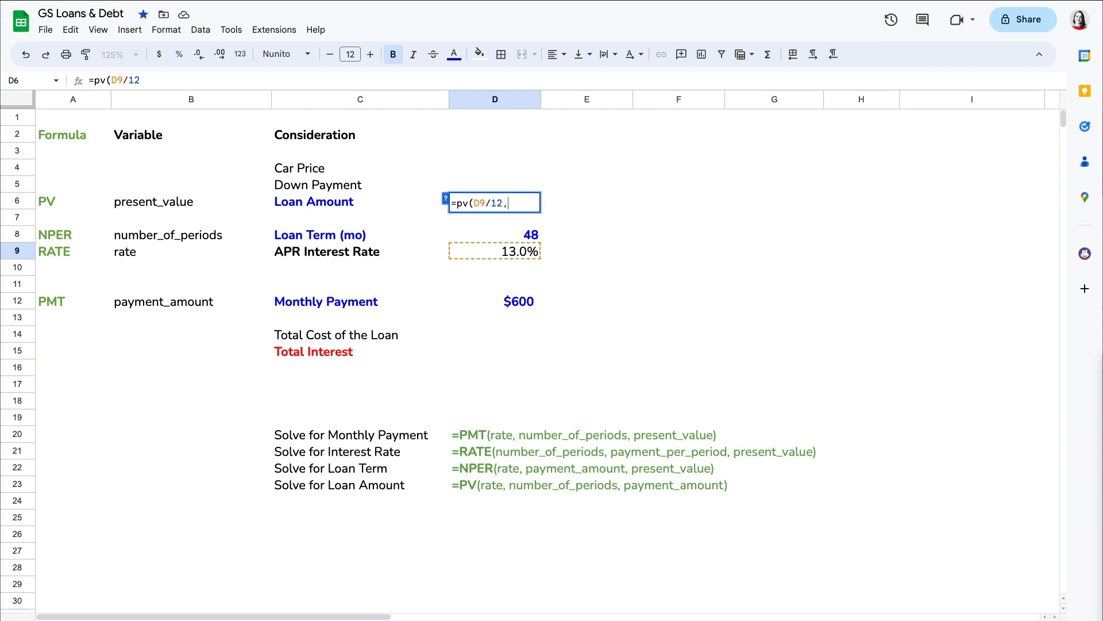
left_click(529, 236)
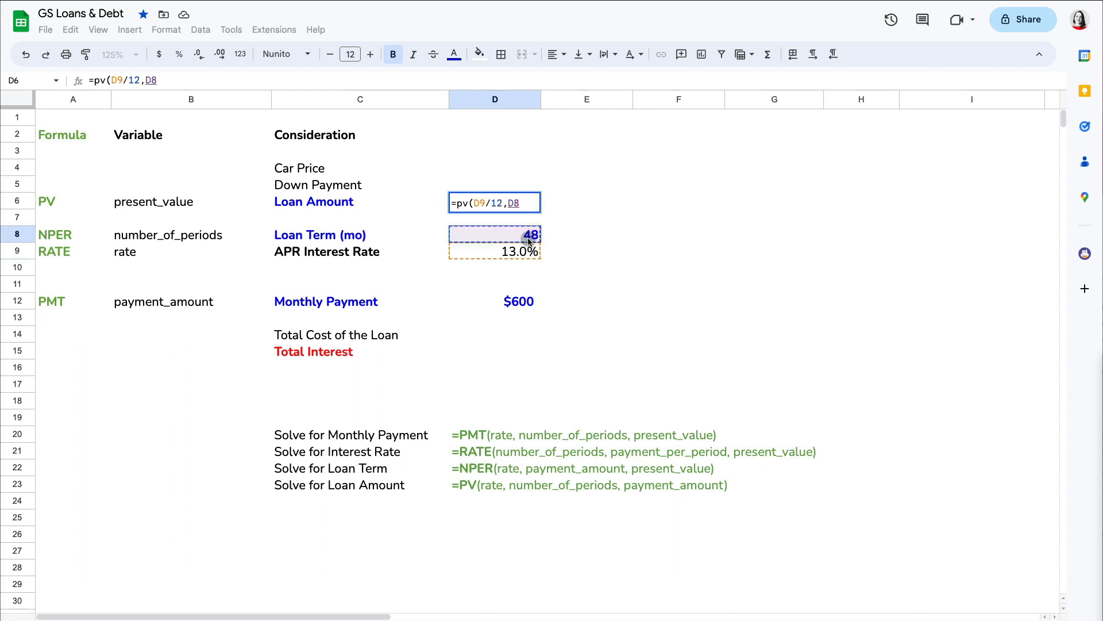
type(",")
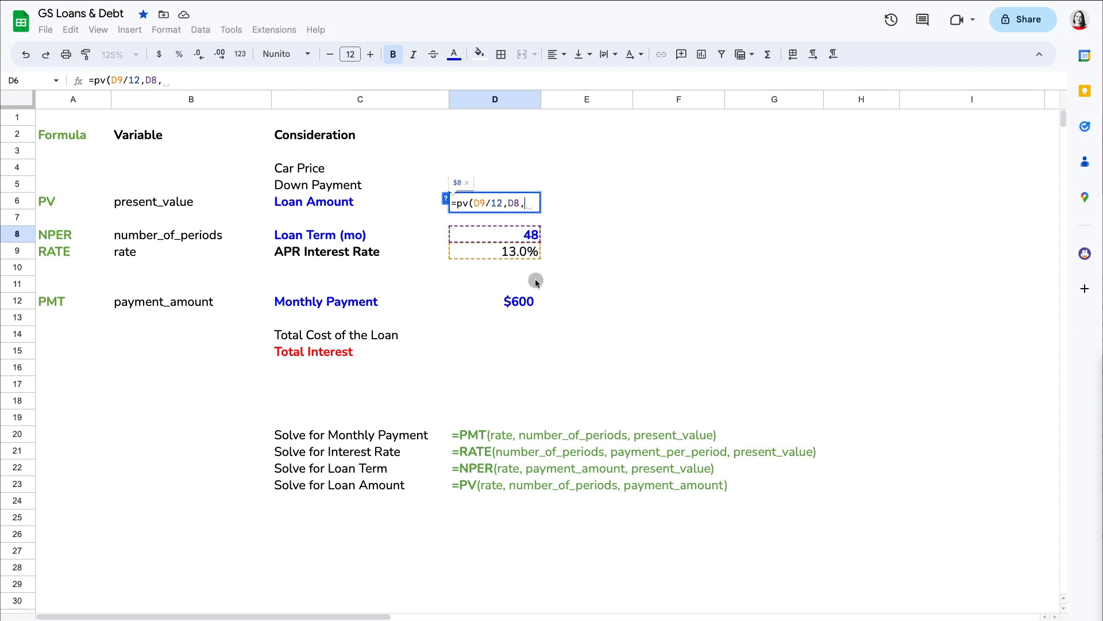
left_click(531, 299)
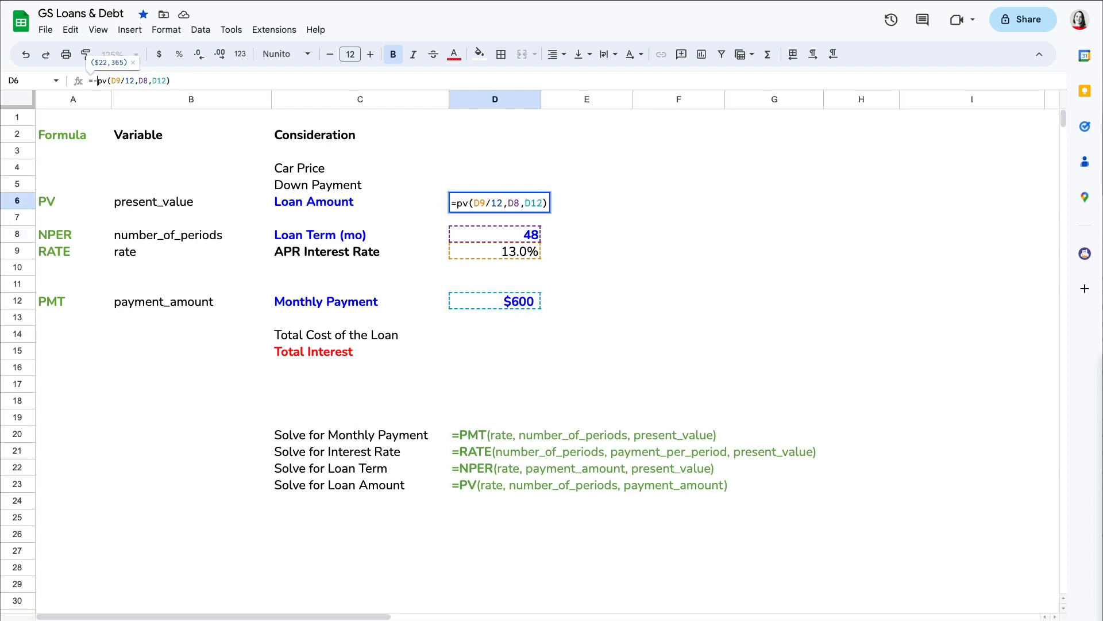
key("Return")
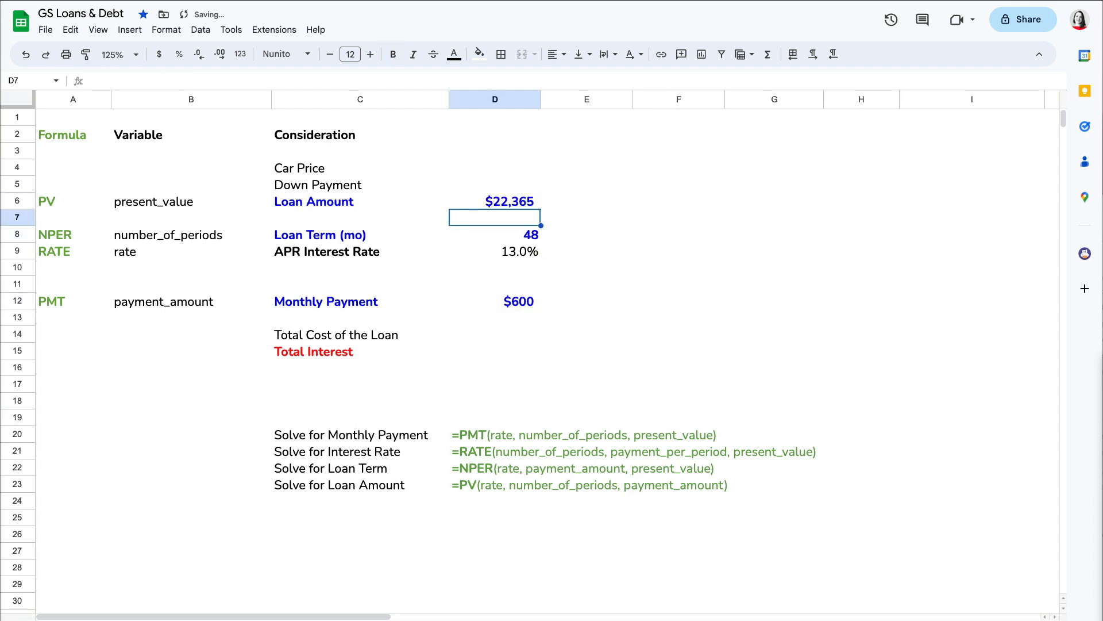
Enter a car price of 30,000 in D4 and compute the required down payment in D5 as =D4-D6
left_click(503, 168)
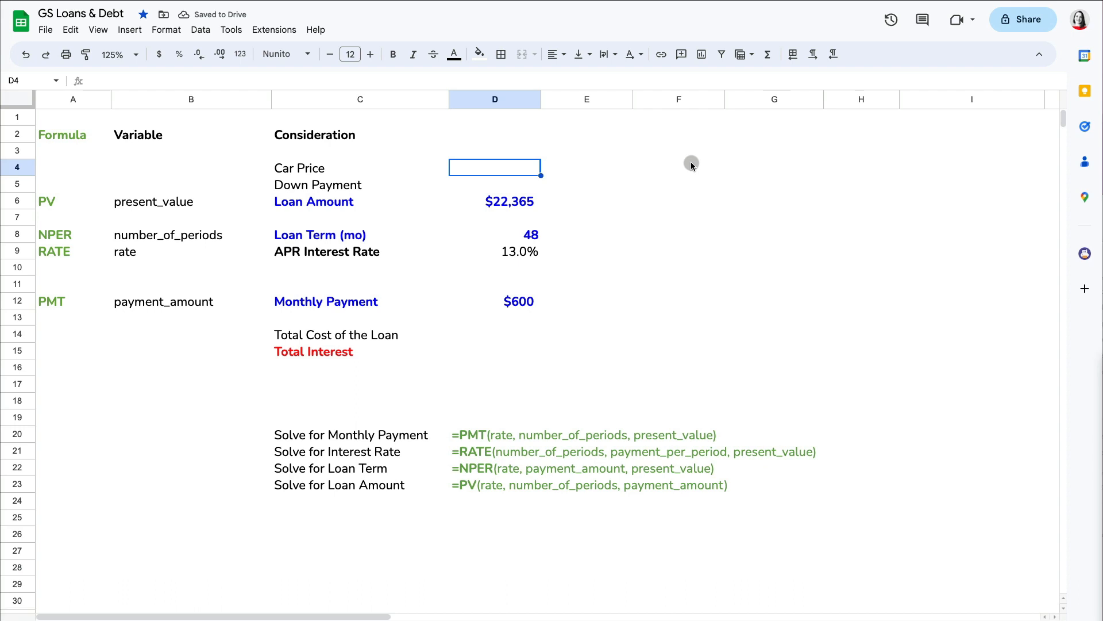
type("30,000")
key("Return")
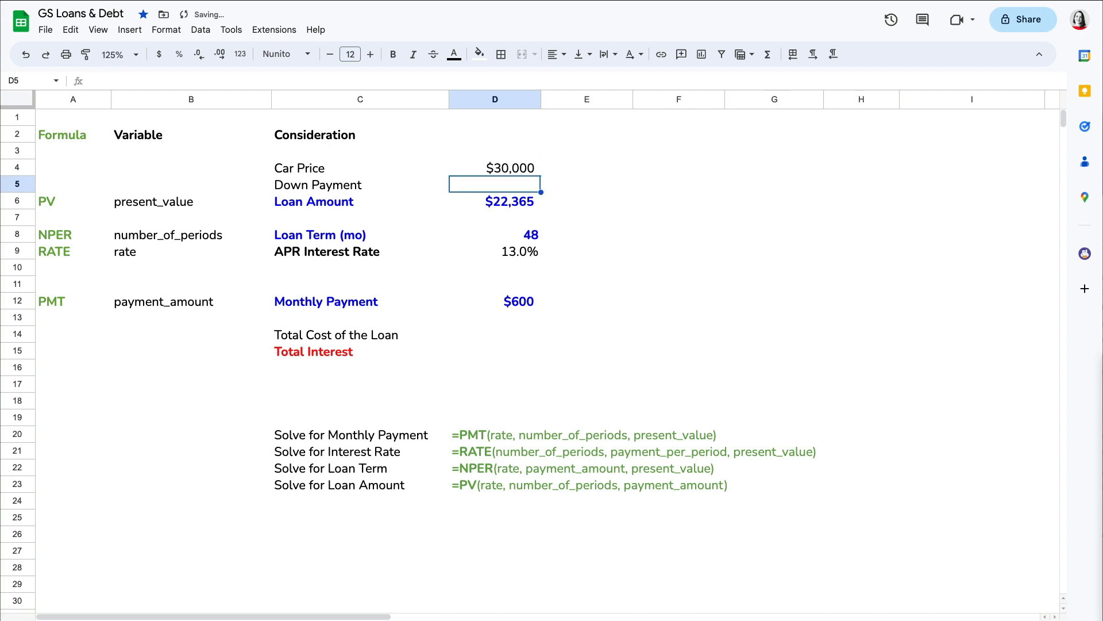
type("=")
key("Up")
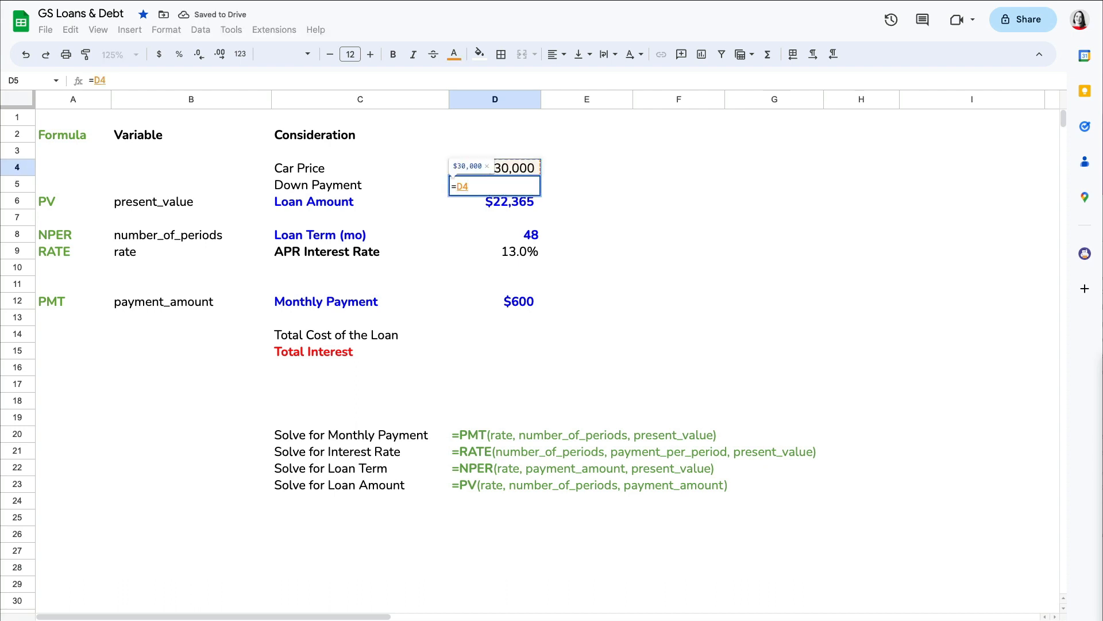
type("-")
key("Down")
key("Return")
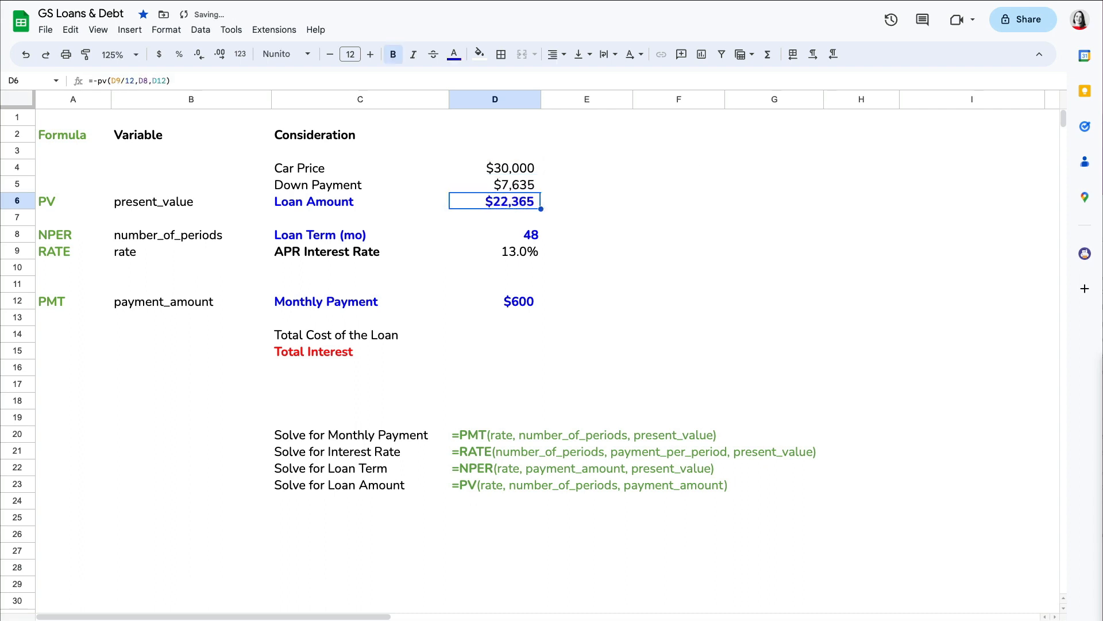
Compute this example's total loan cost in D14 by multiplying the monthly payment by the loan term, =D12*D8
left_click(489, 341)
type("=")
key("Up")
key("Up")
type("*")
key("Up")
key("Up")
key("Up")
key("Up")
key("Up")
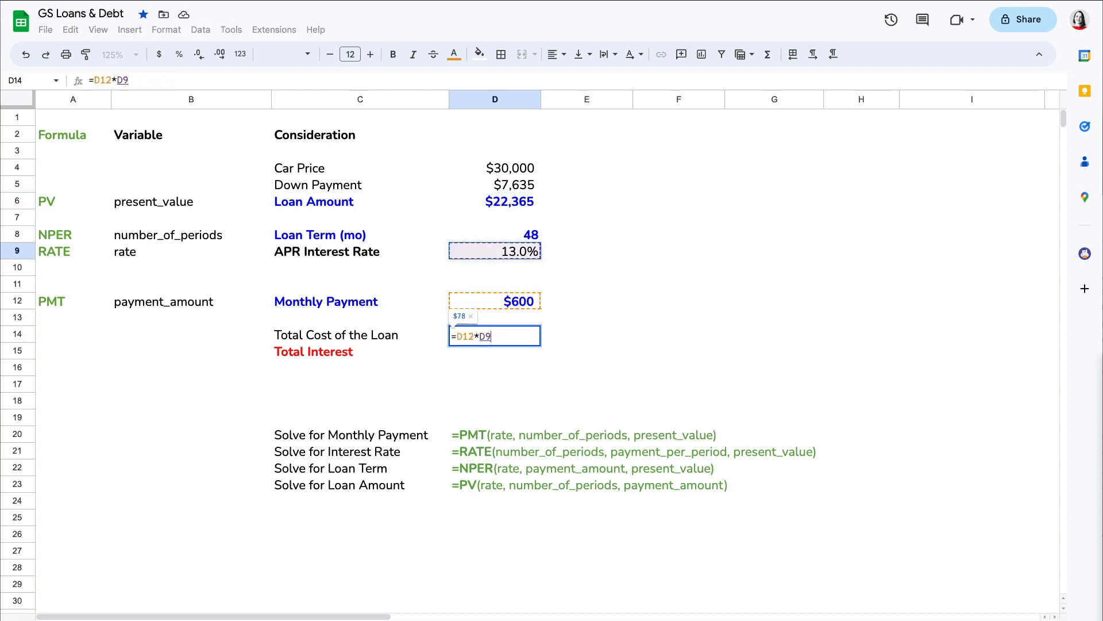
key("Up")
key("Return")
Compute this example's total interest in D15 by subtracting the loan amount from the total cost, =D14-D6
type("=")
key("Up")
type("-")
key("Up")
key("Up")
key("Up")
key("Up")
key("Up")
key("Up")
key("Up")
key("Up")
key("Up")
key("Return")
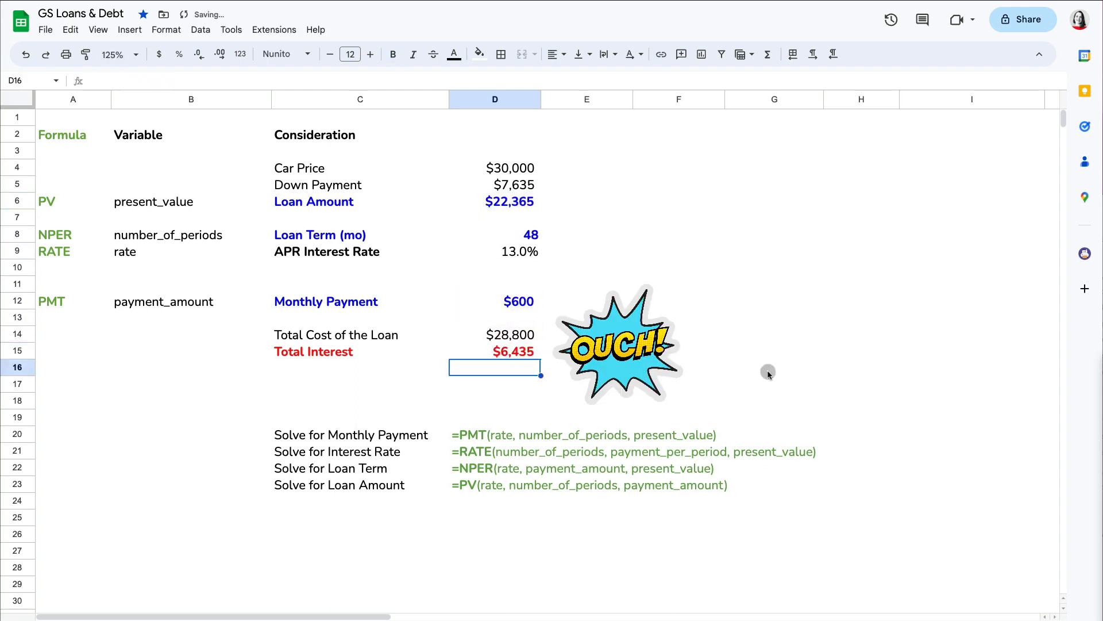